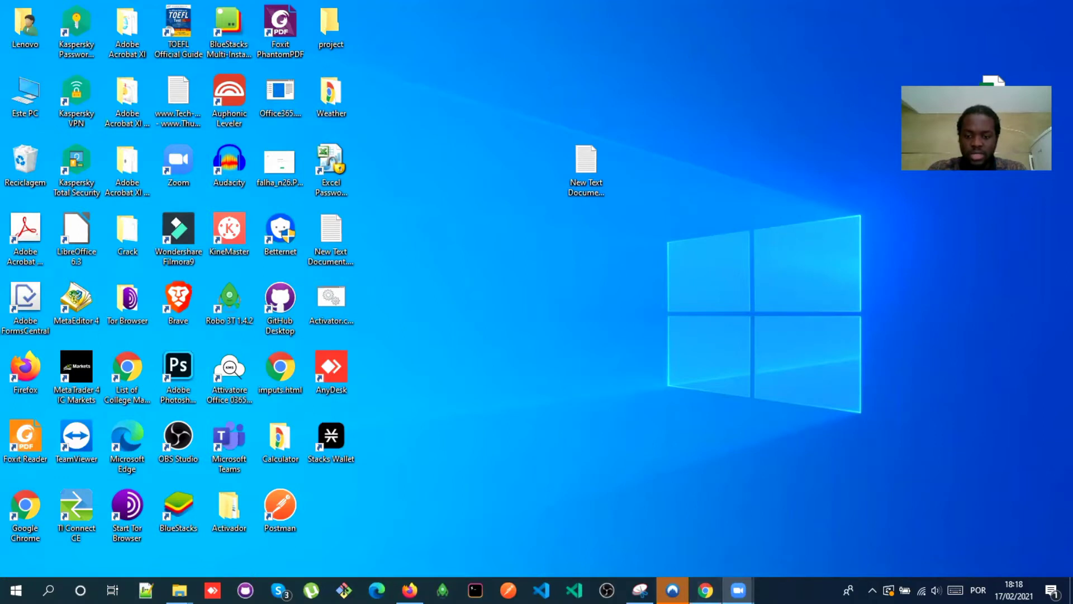
click(705, 590)
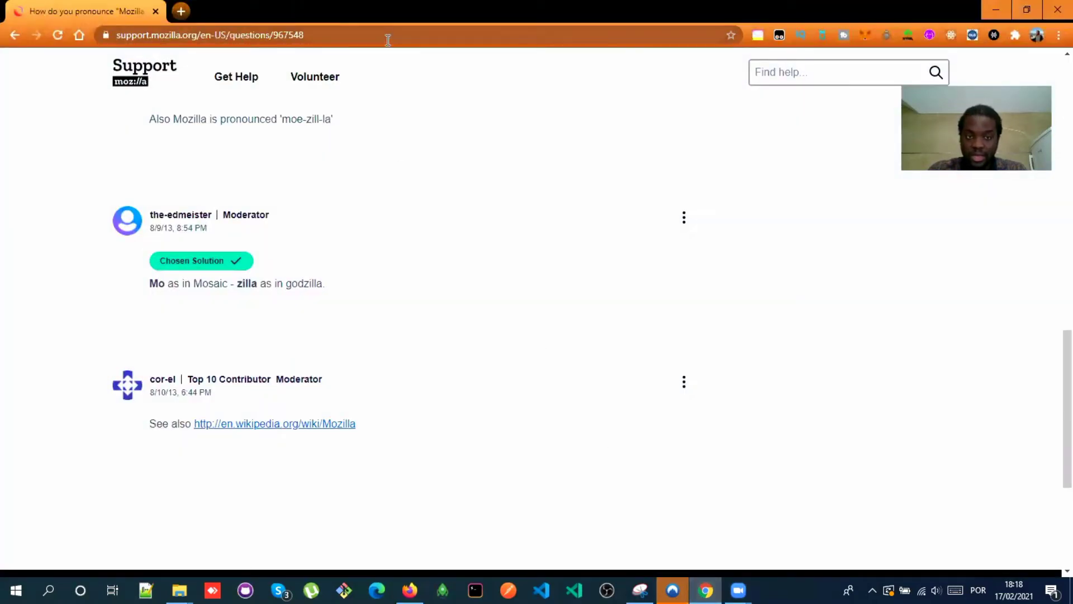
click(387, 39)
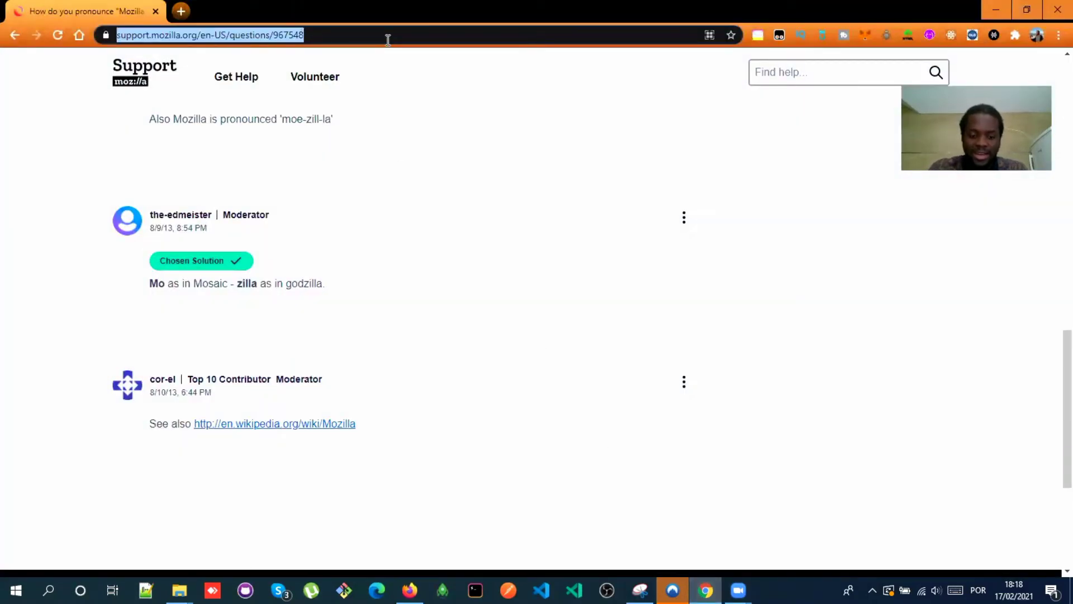
text(yetu)
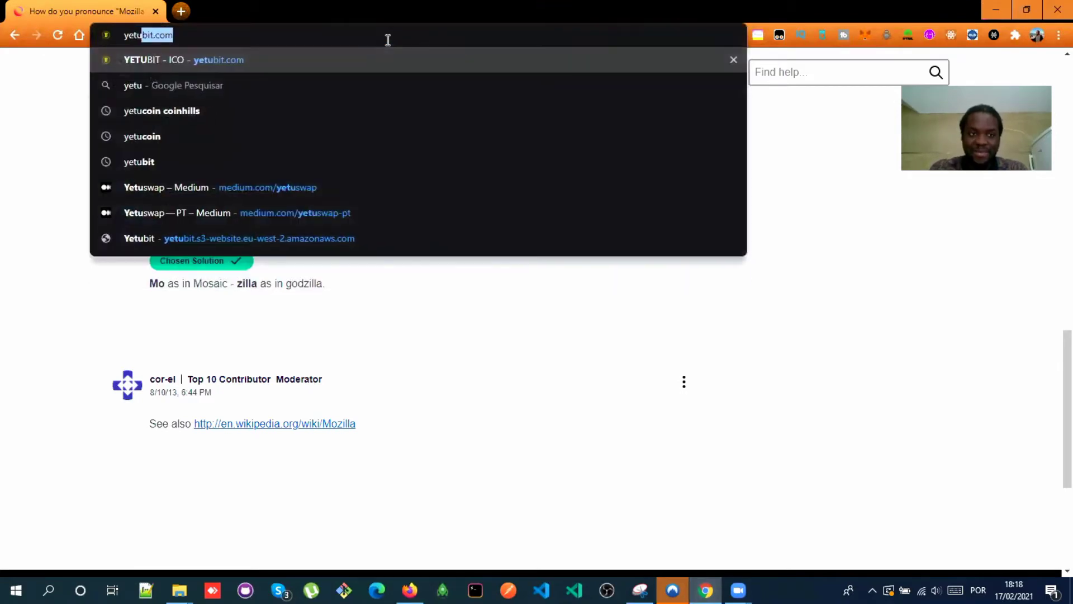
click(996, 10)
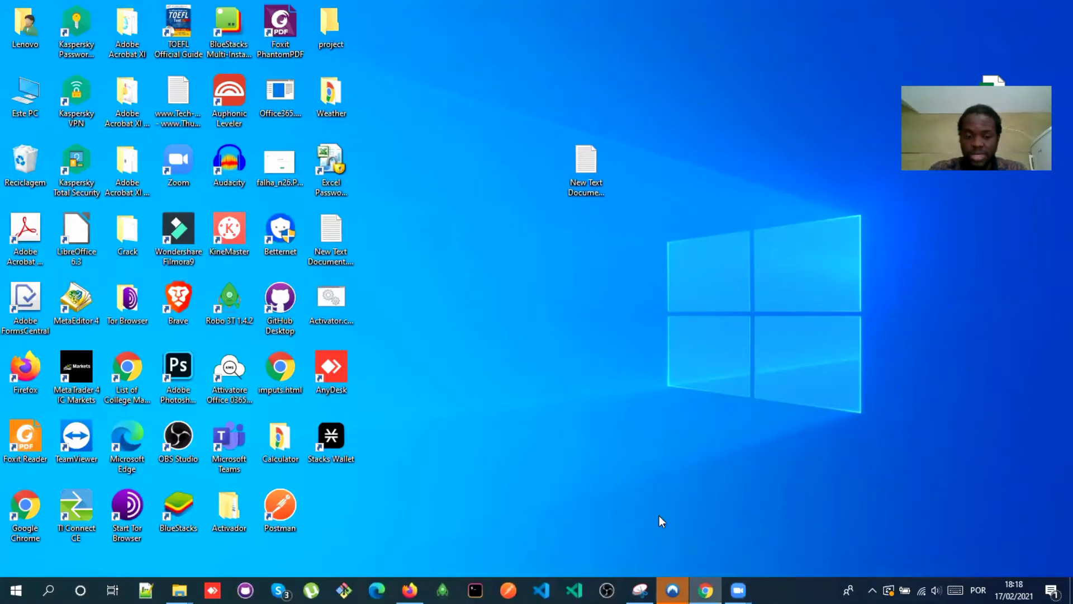
- Switch to Firefox and search the web for "yetuswap"
click(410, 590)
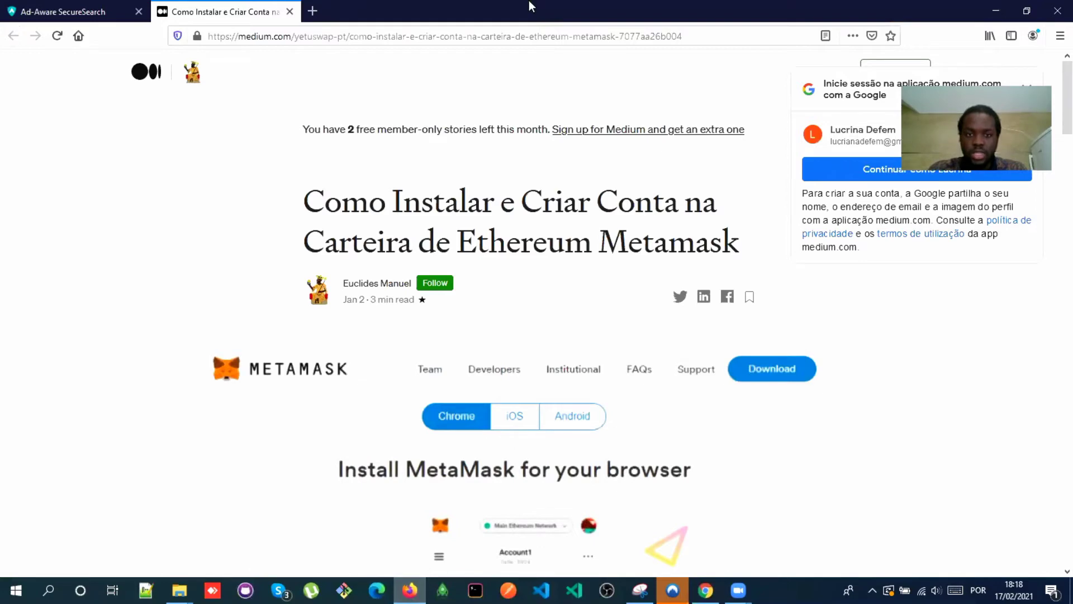
click(537, 36)
text(ye)
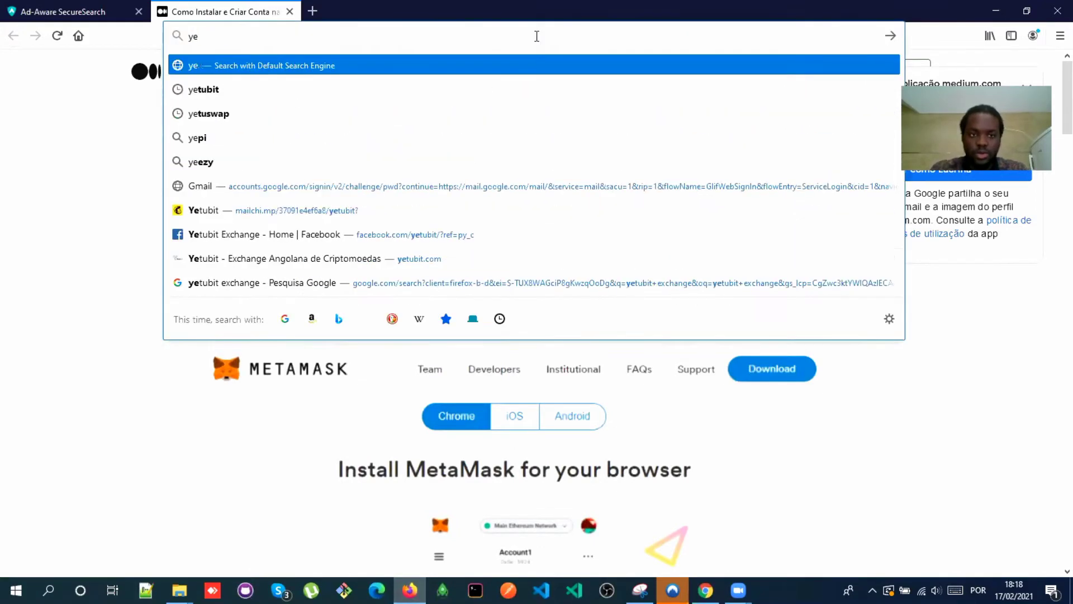
click(149, 159)
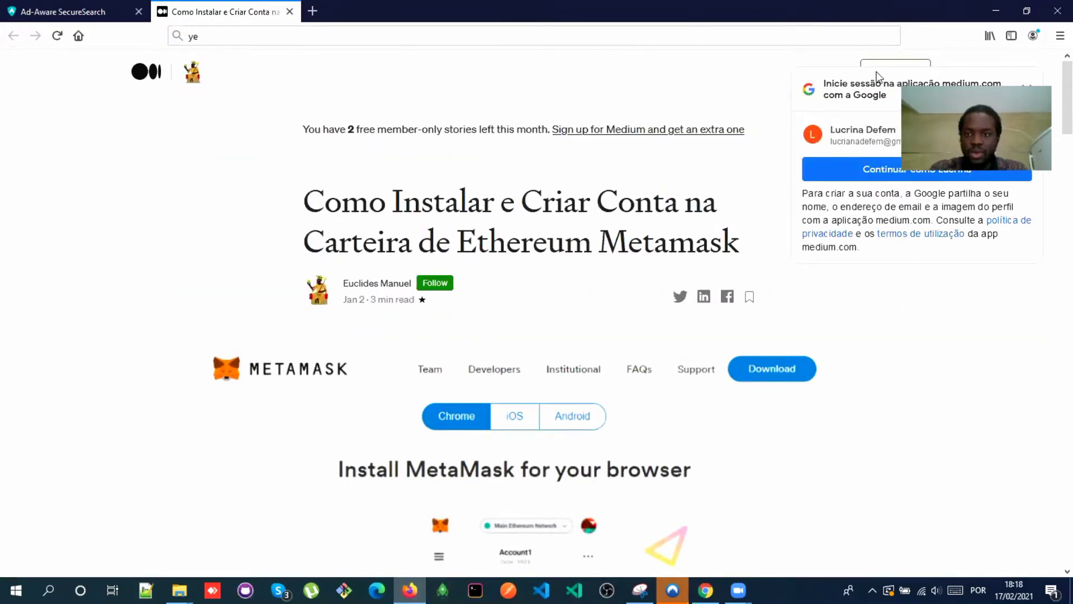
click(679, 35)
text(yetuswap)
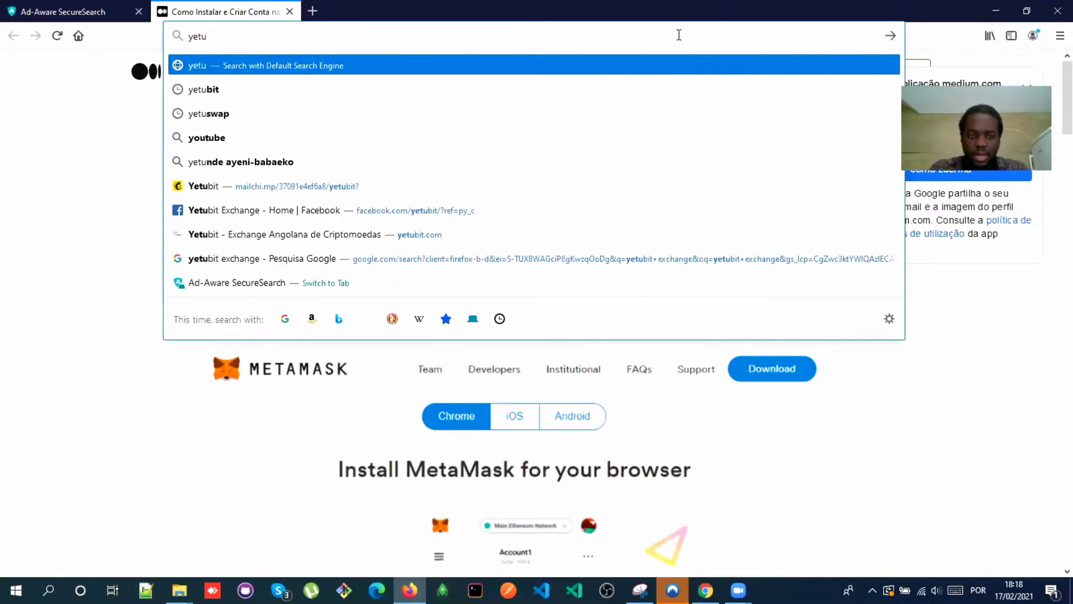
key(Return)
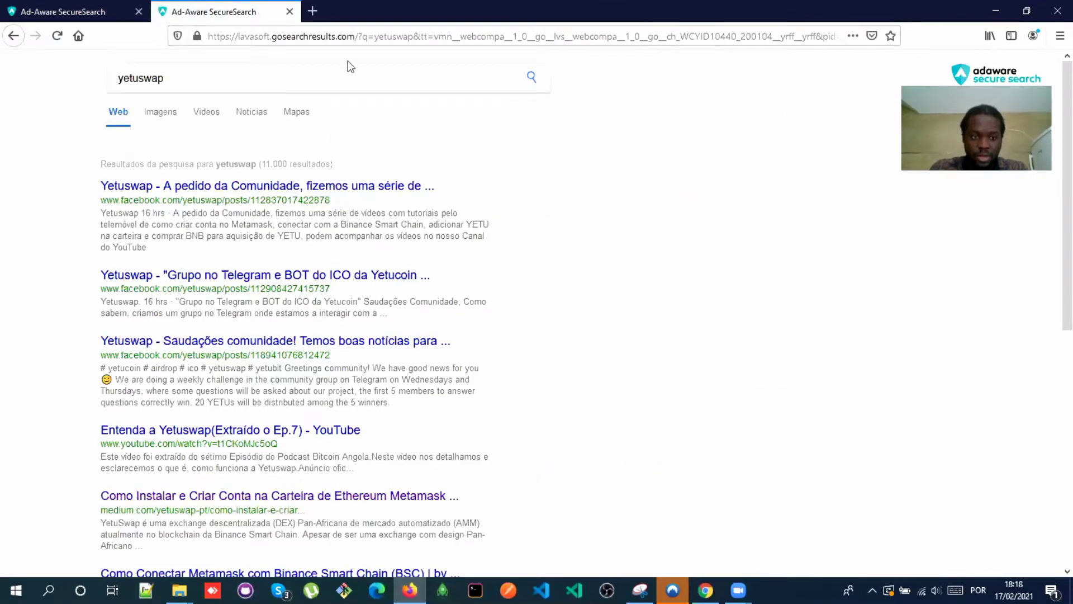
- Refine the search to "yetuswap medium" and open the "Yetuswap – Medium" result
text(dium)
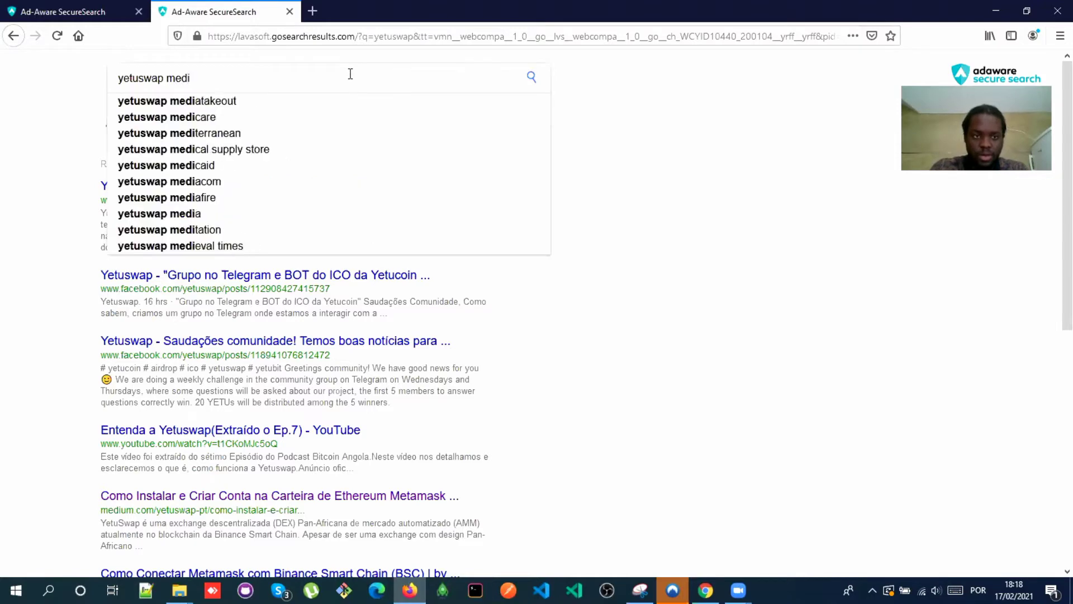
key(Return)
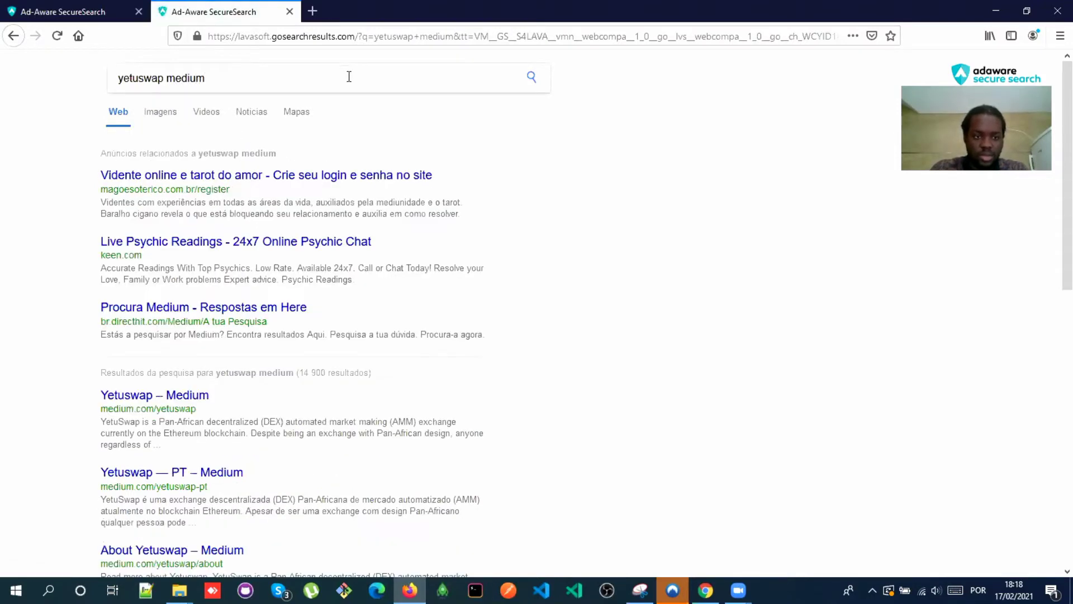
scroll(145, 322, down, 1)
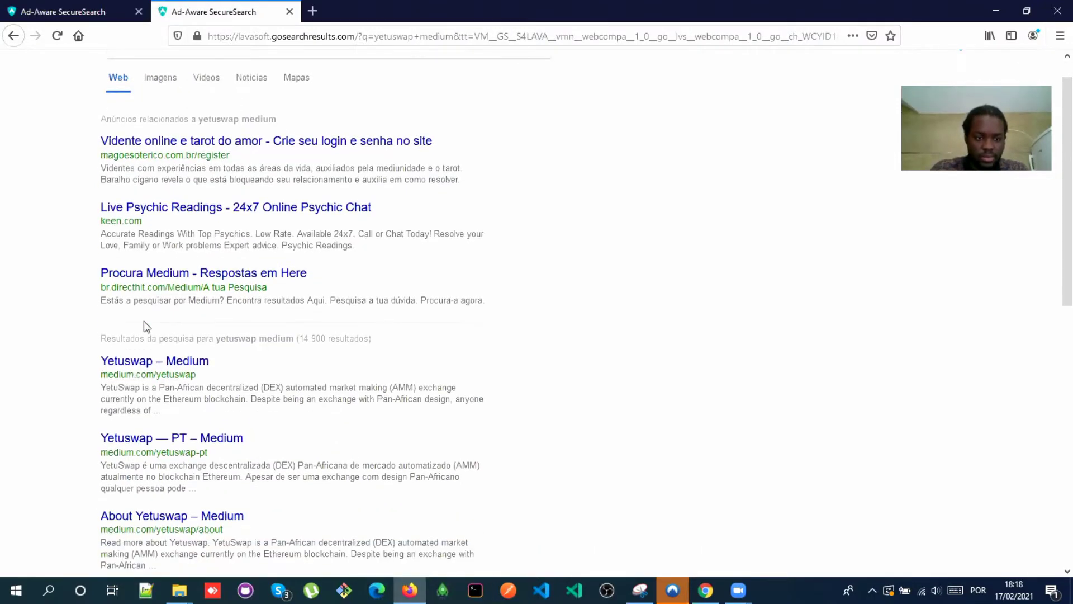
click(148, 369)
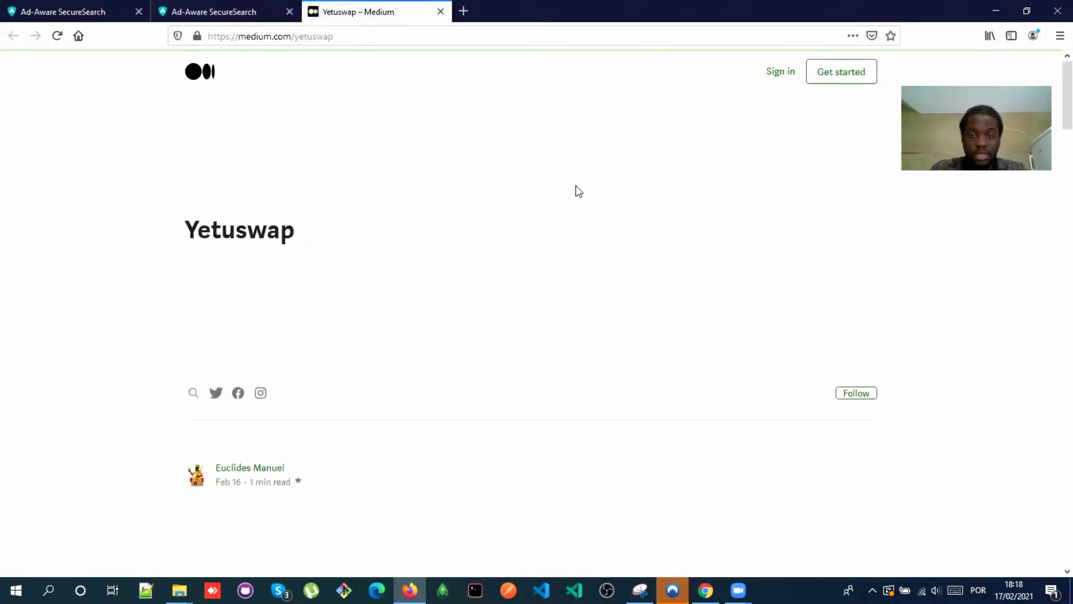
- Show Yetuswap's latest stories and open the article "How to Install and Create an Ethereum Metamask Wallet Account"
scroll(1037, 244, down, 10)
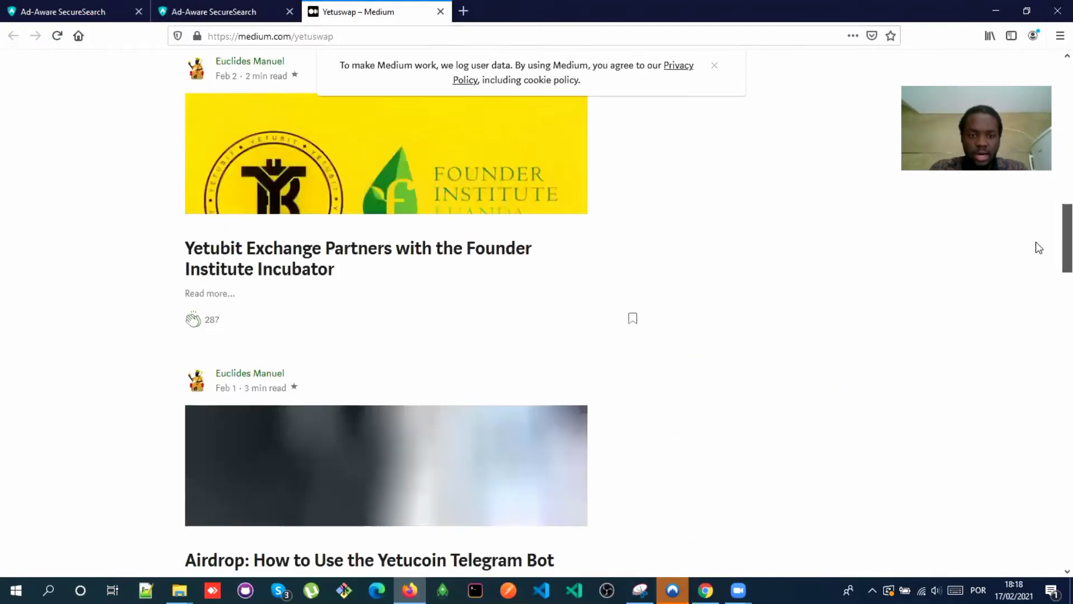
scroll(1032, 257, down, 4)
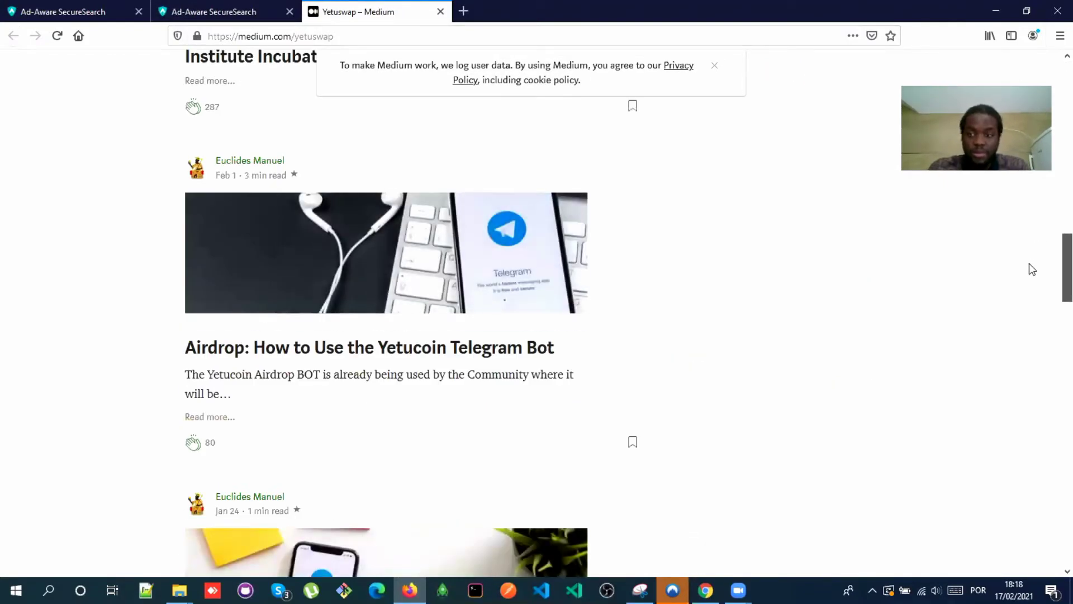
scroll(1032, 313, down, 15)
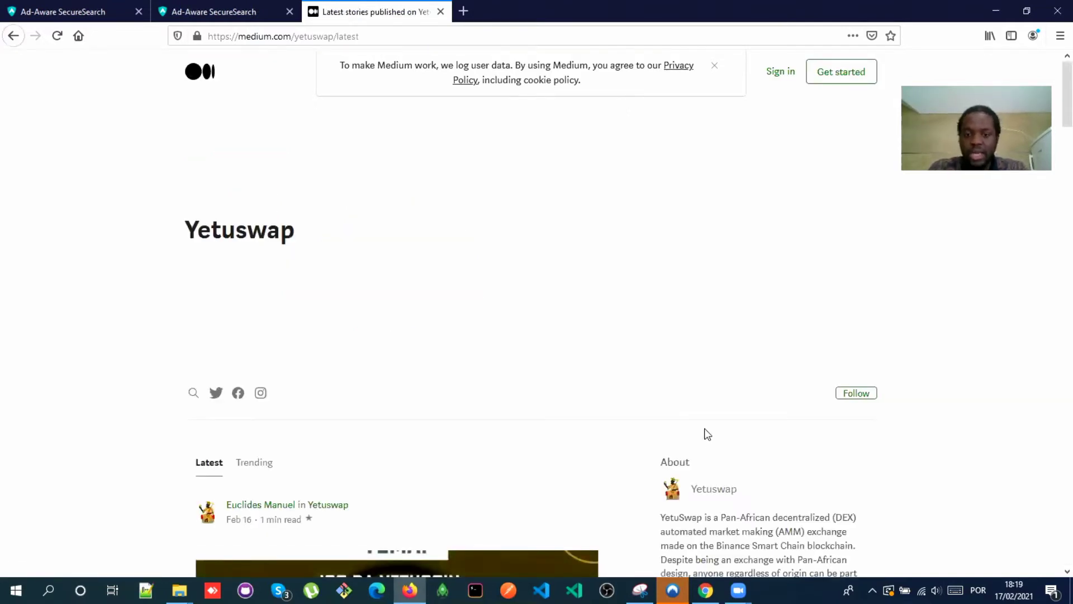
scroll(1054, 139, down, 6)
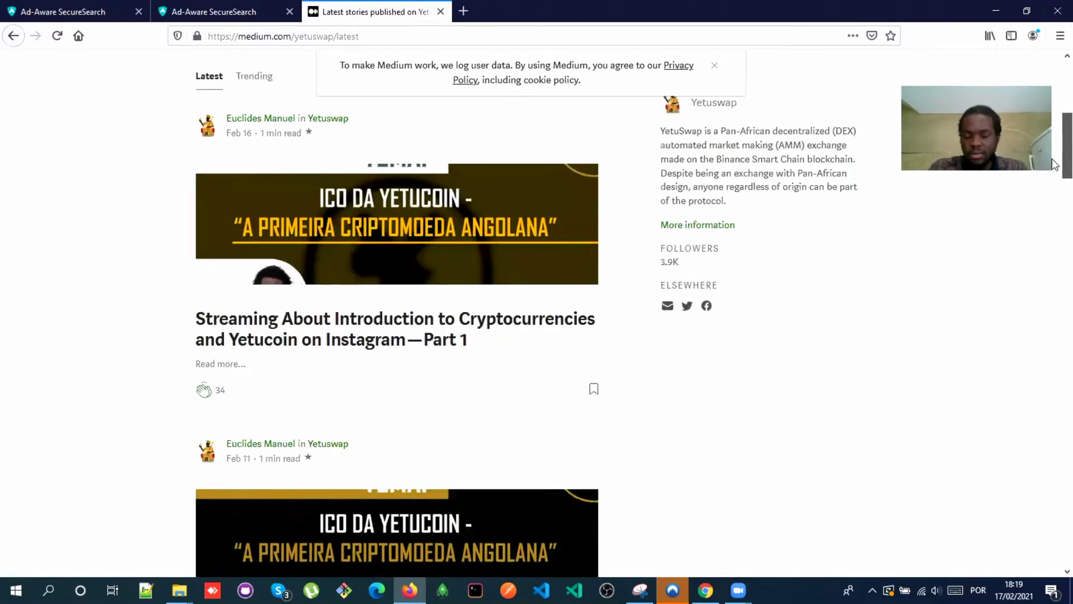
scroll(1054, 235, down, 15)
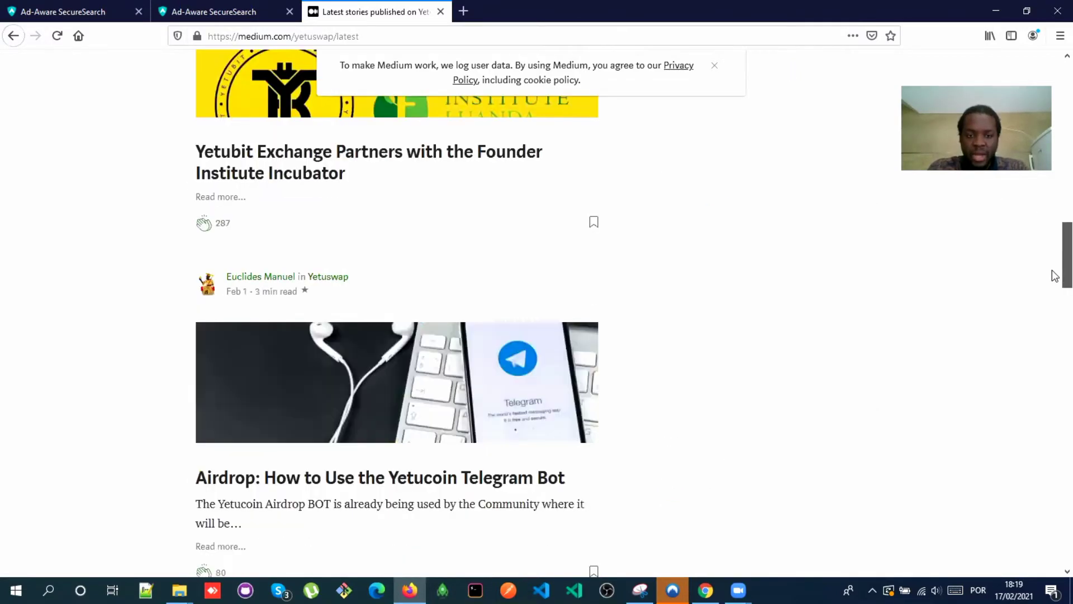
drag(1054, 326, 1054, 497)
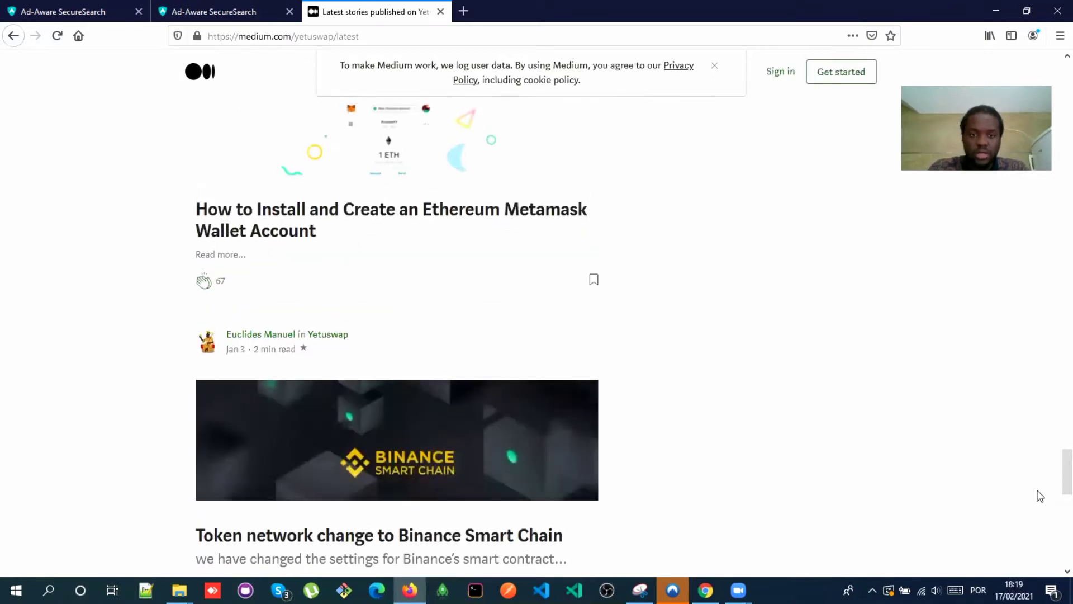
click(422, 220)
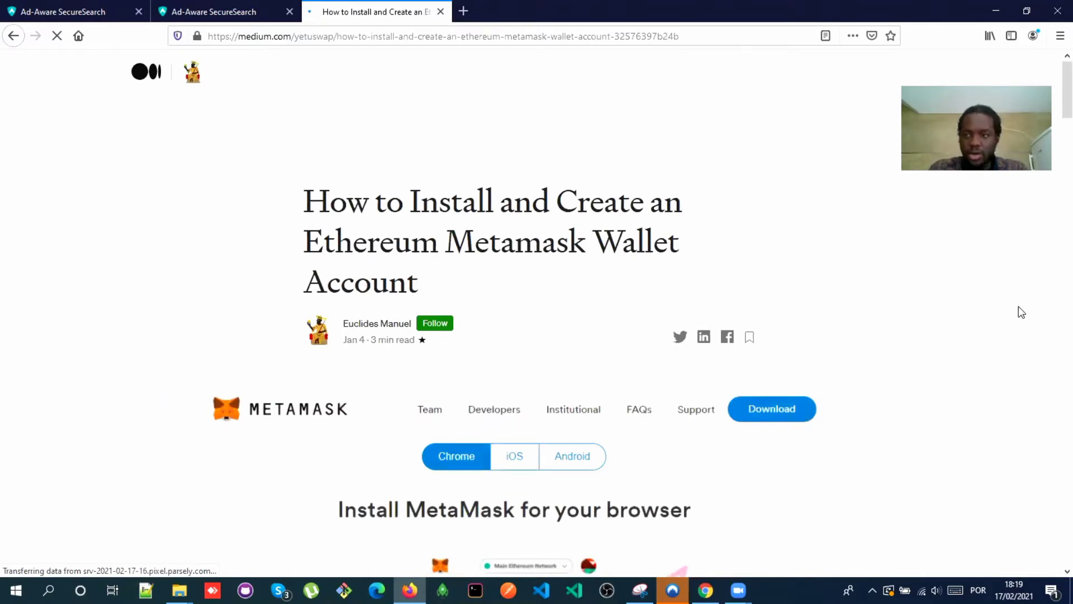
- Read the article's instructions for downloading the MetaMask extension for Firefox and creating a wallet
scroll(1054, 117, down, 2)
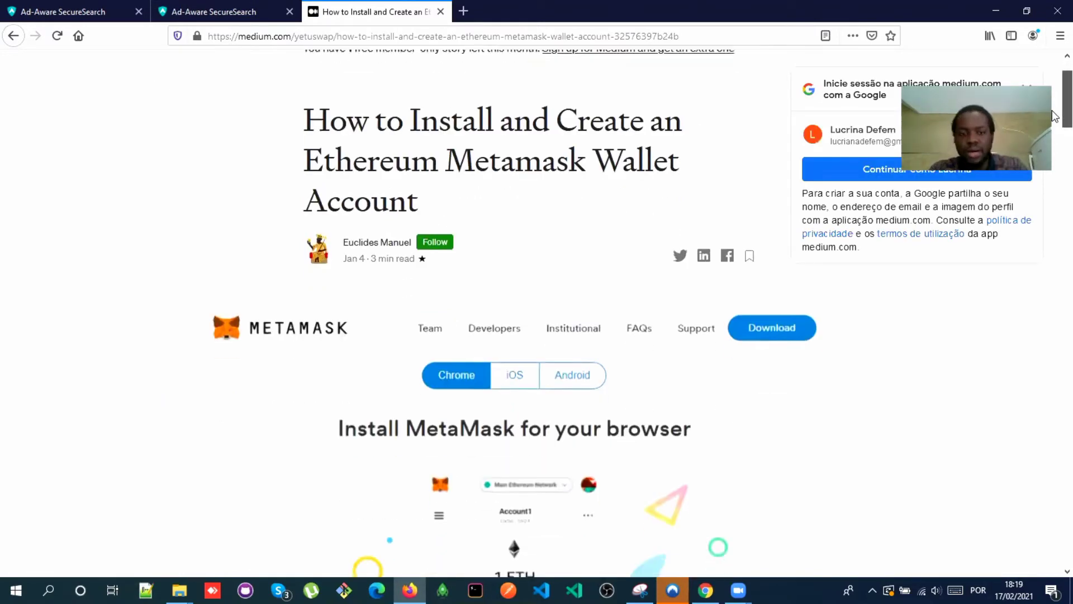
drag(1055, 116, 1055, 247)
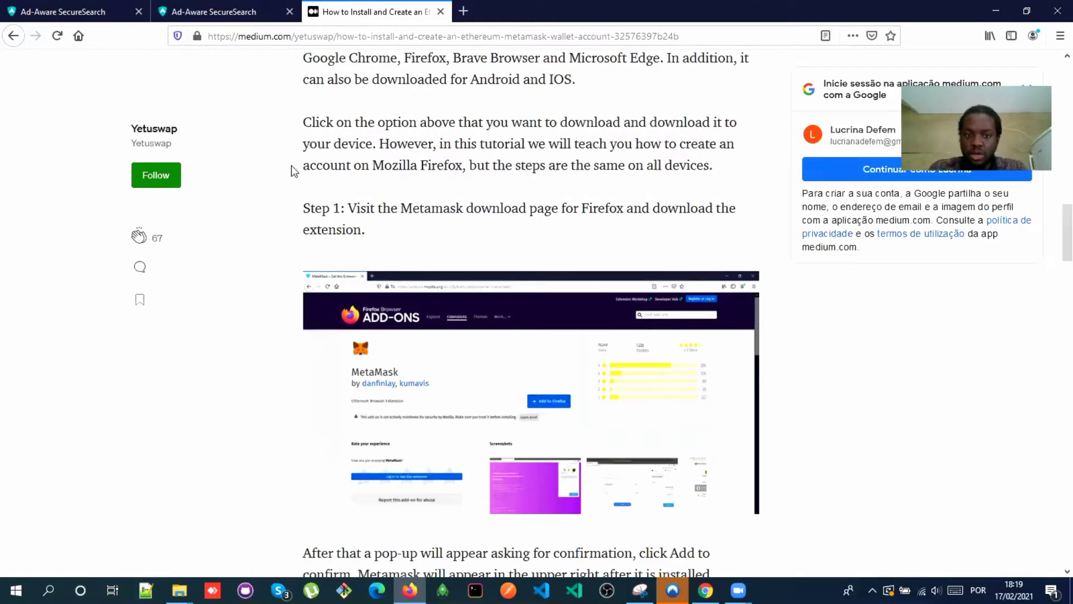
drag(302, 209, 365, 227)
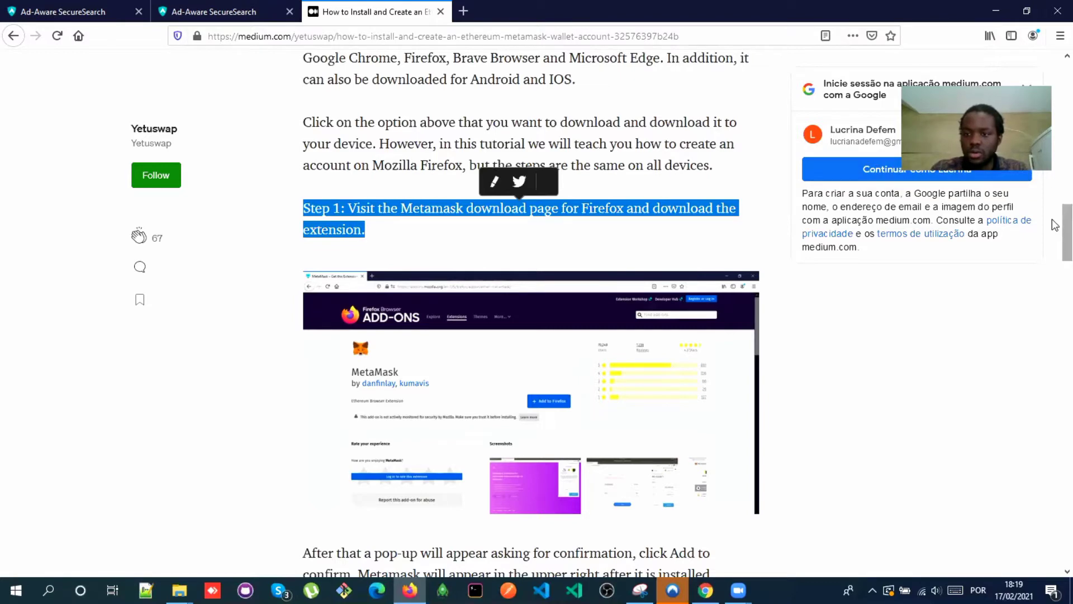
scroll(1055, 236, down, 1)
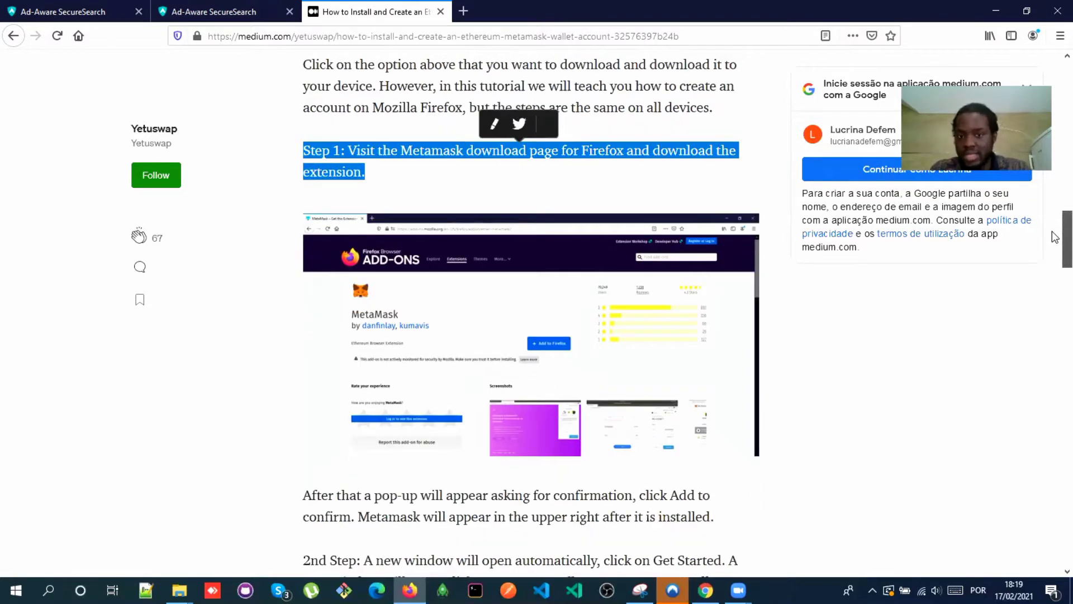
scroll(1055, 236, down, 7)
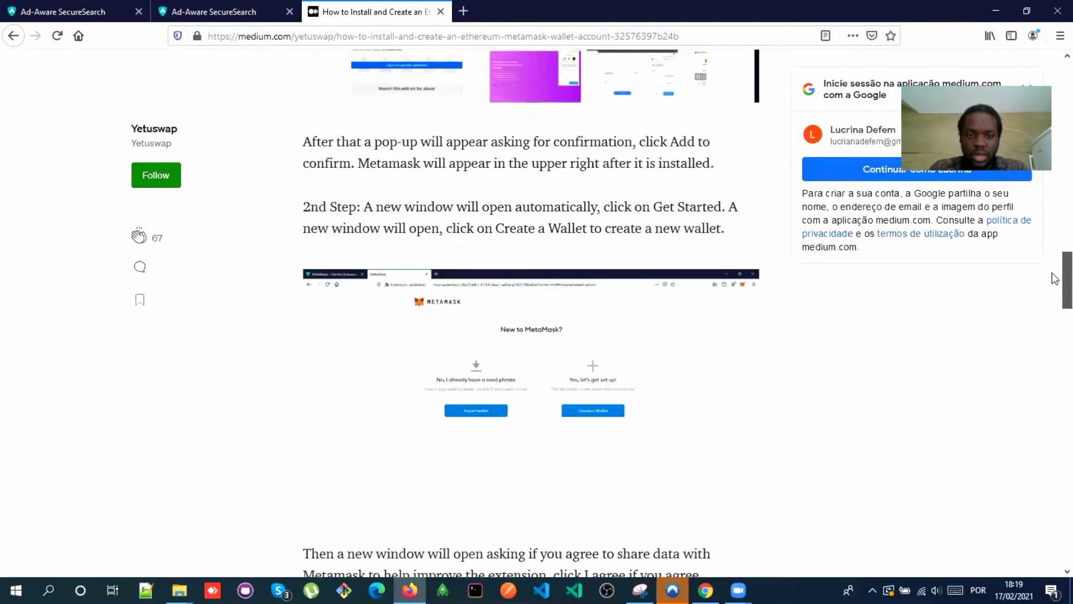
scroll(1055, 246, up, 7)
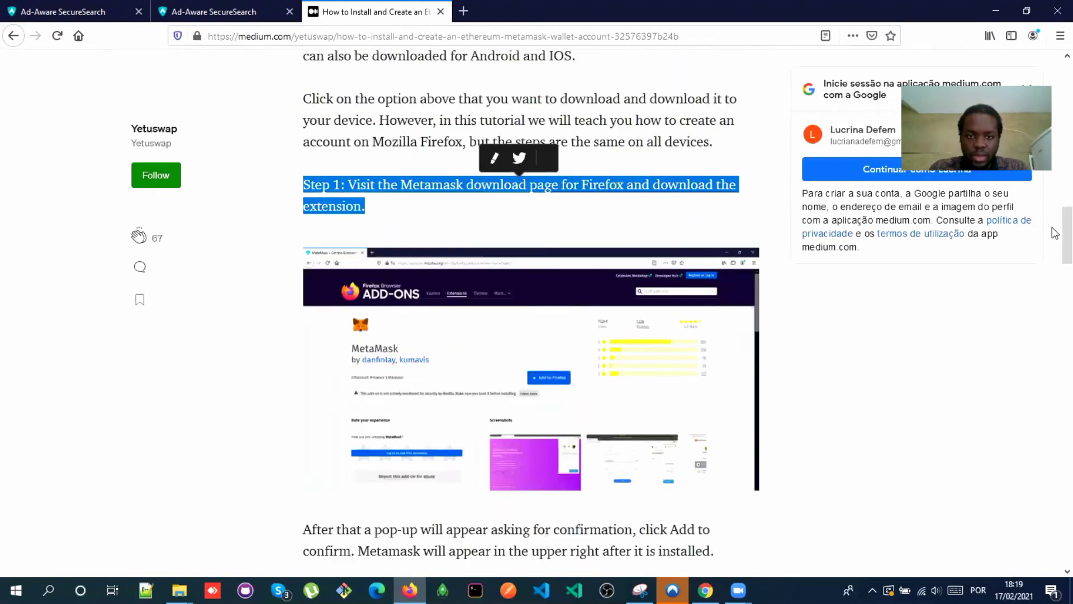
click(594, 173)
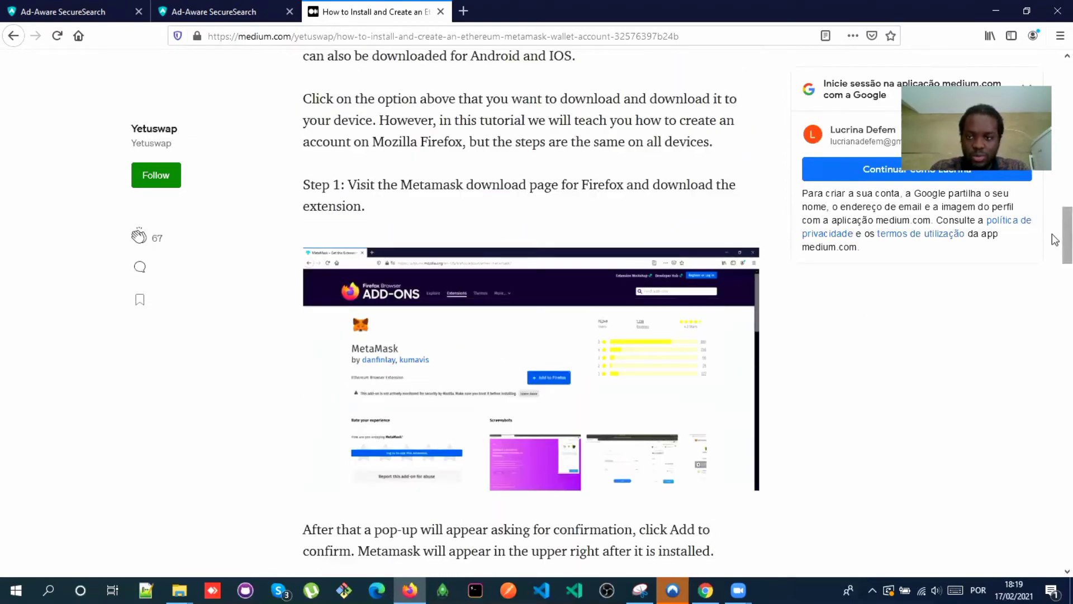
- Open the metamask.io website from the article's link and go to its download page
drag(1055, 241, 1055, 124)
click(511, 409)
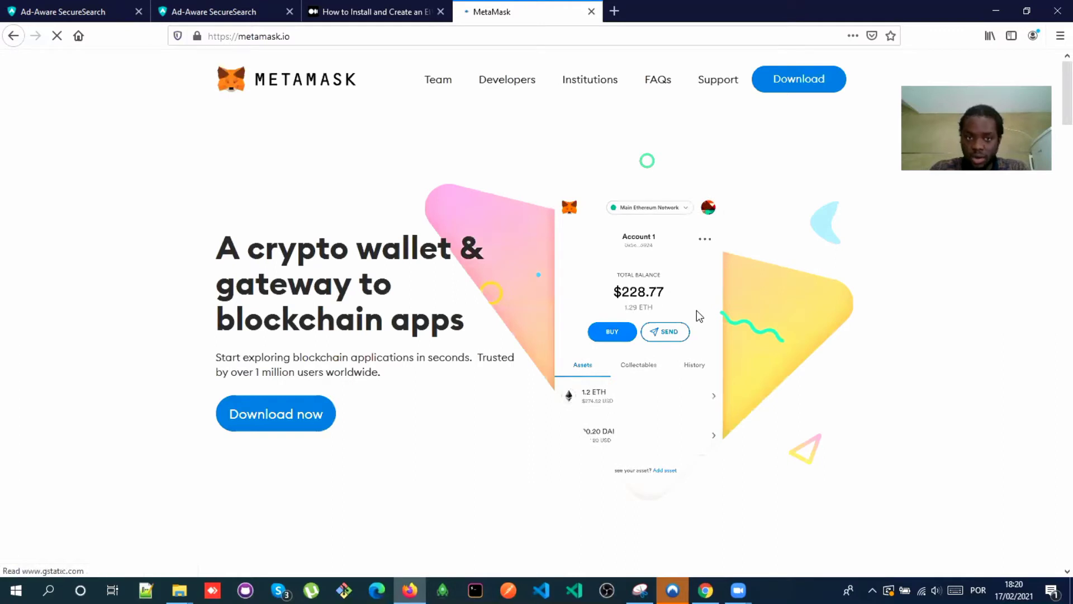
double_click(400, 42)
click(585, 330)
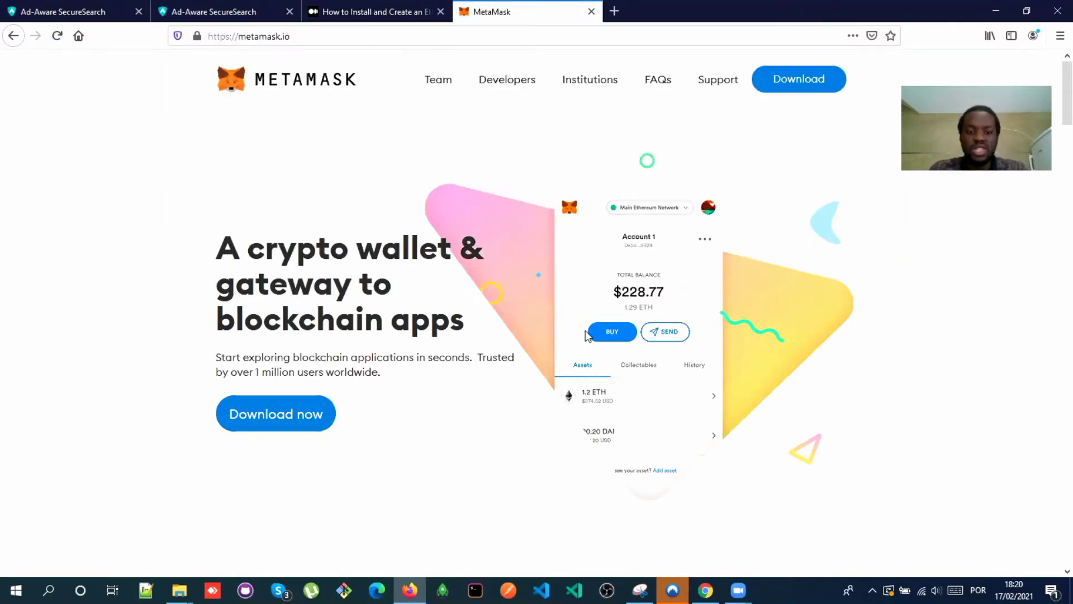
scroll(1054, 143, down, 3)
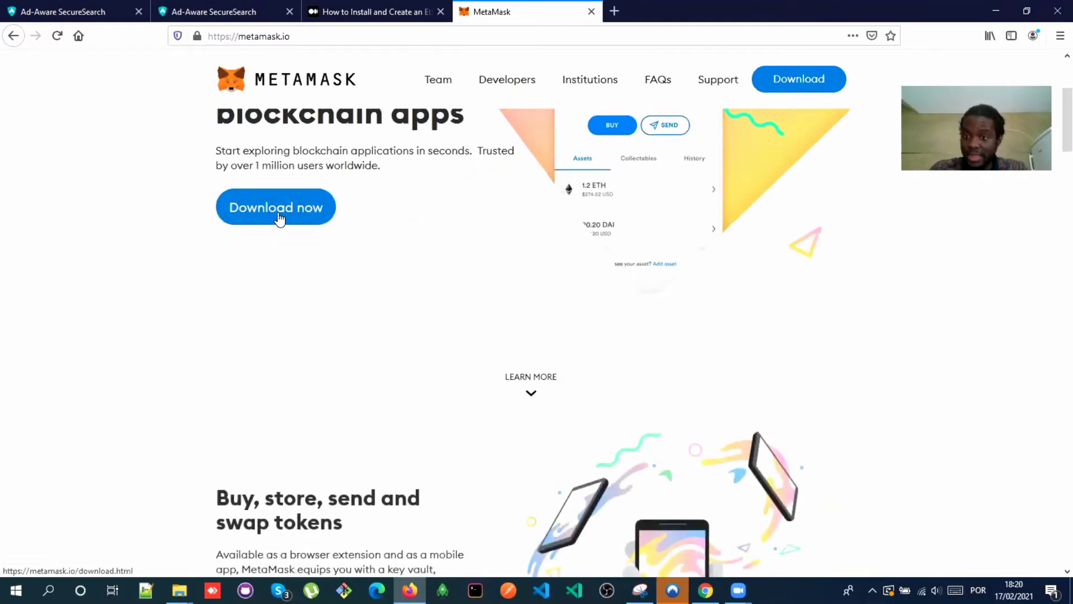
click(280, 218)
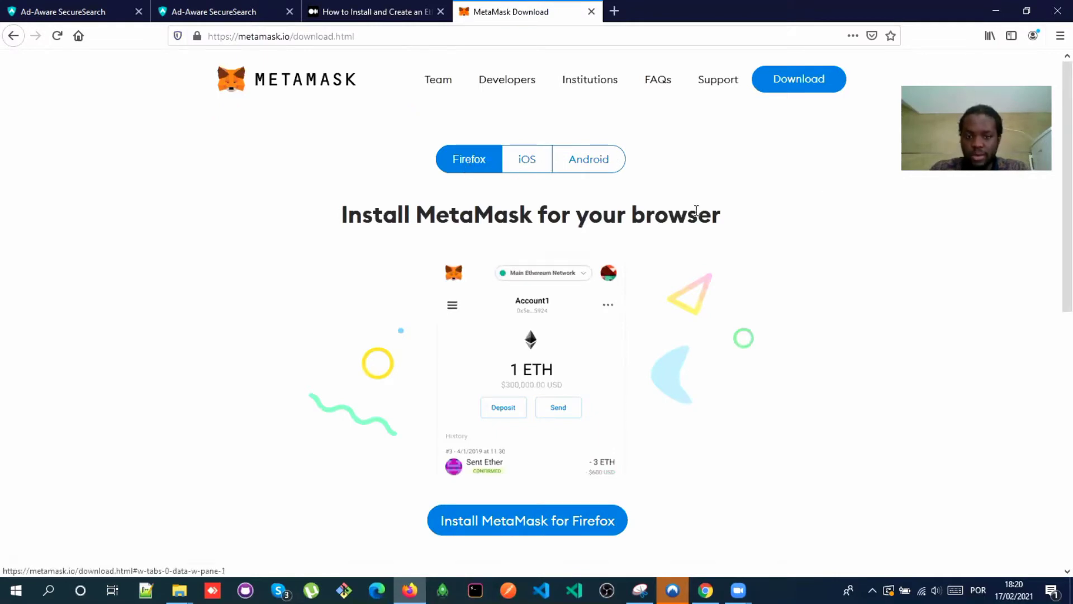
- Install the MetaMask add-on for Firefox from the download page, granting its requested permissions and acknowledging the installation
drag(1055, 203, 1056, 333)
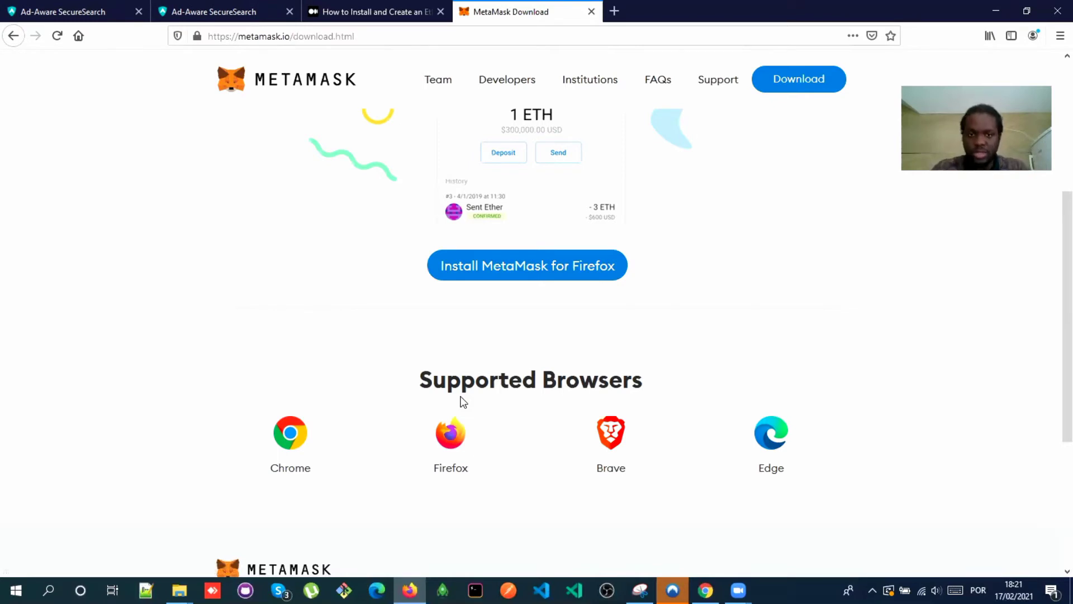
click(525, 279)
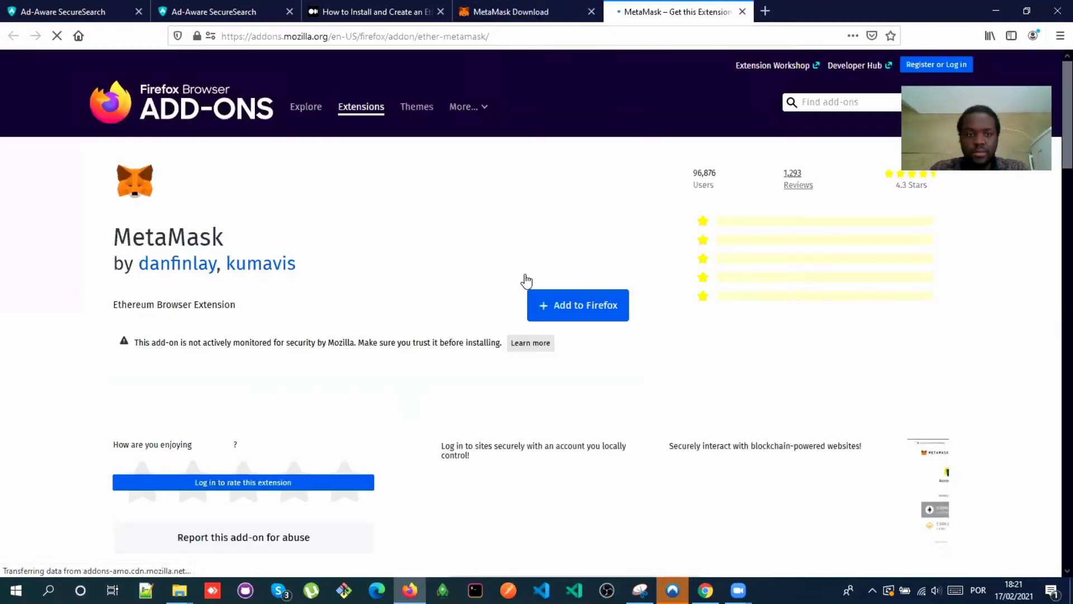
click(550, 308)
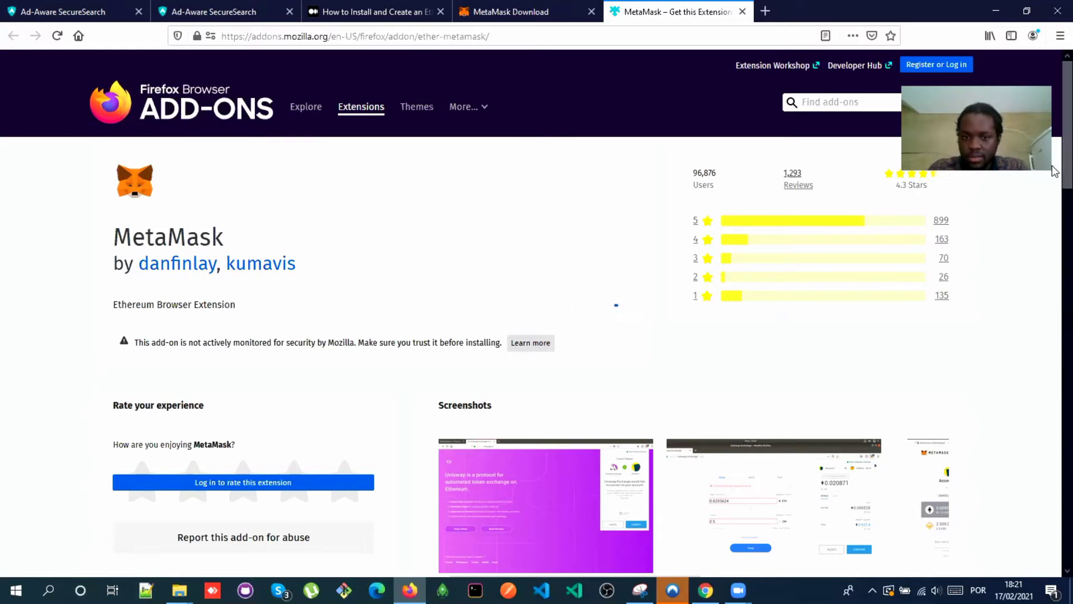
scroll(1055, 173, down, 1)
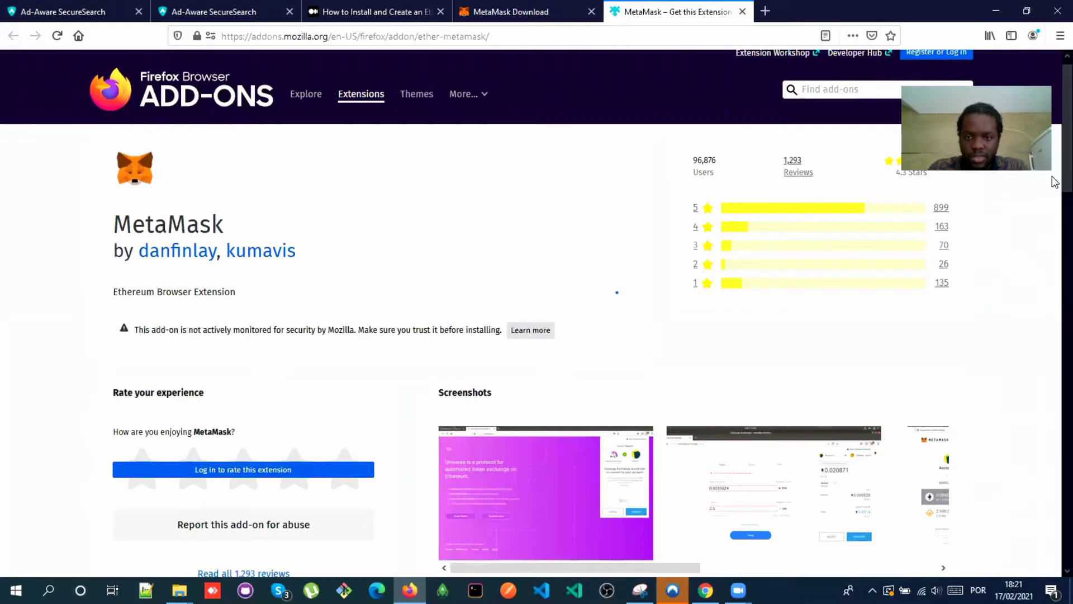
scroll(1054, 182, down, 2)
scroll(1054, 168, up, 3)
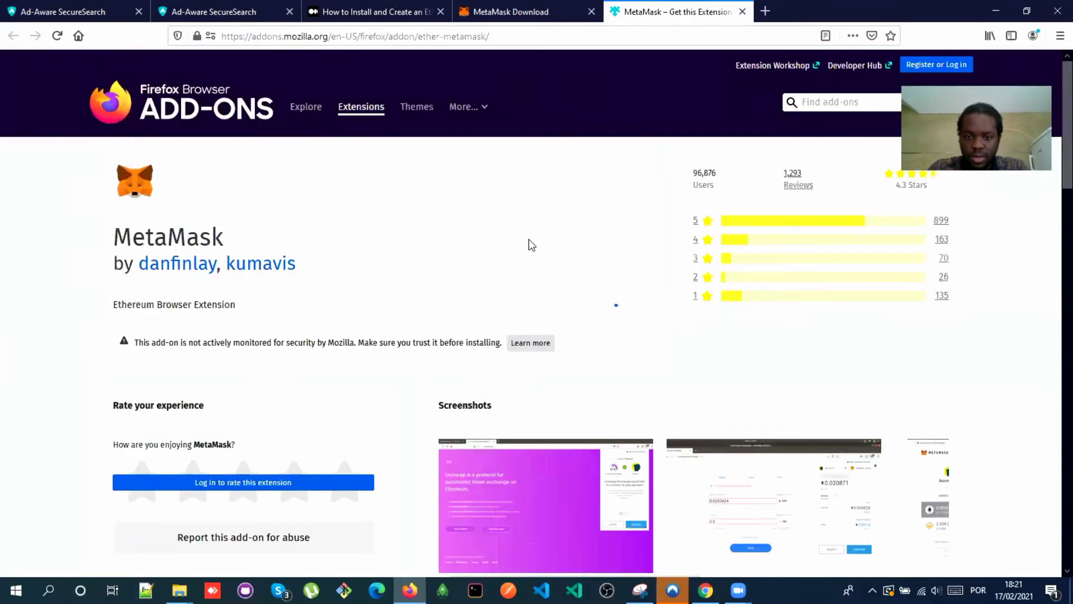
scroll(557, 287, down, 2)
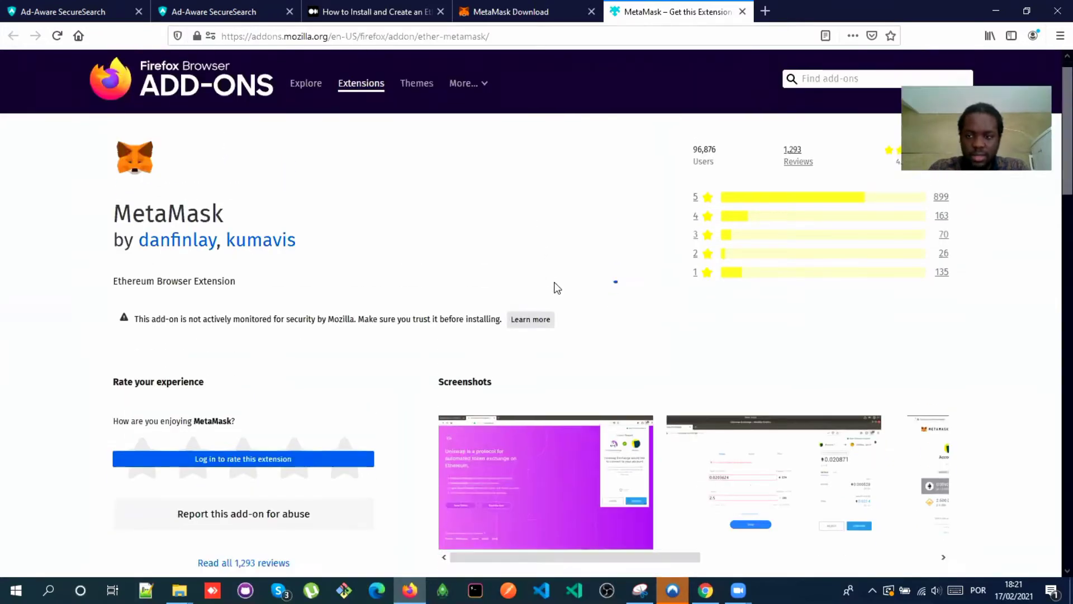
scroll(557, 288, up, 1)
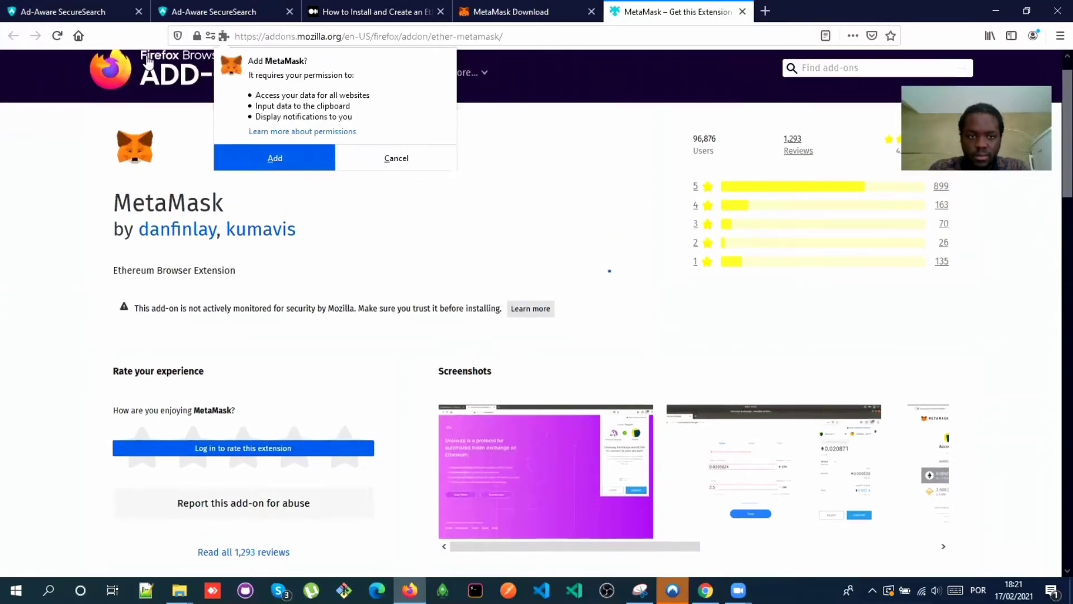
click(278, 166)
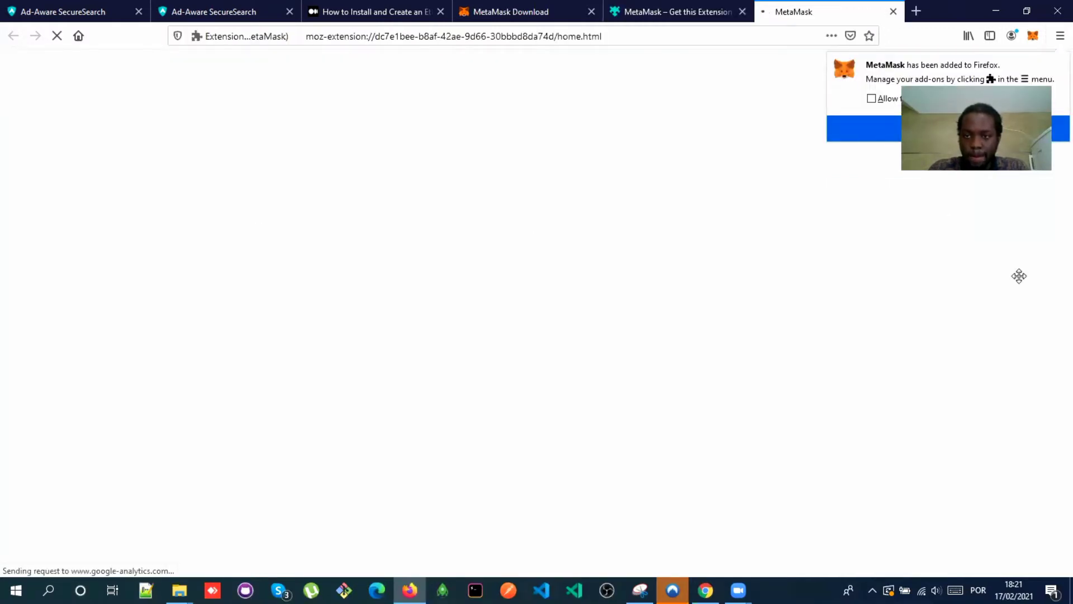
click(903, 136)
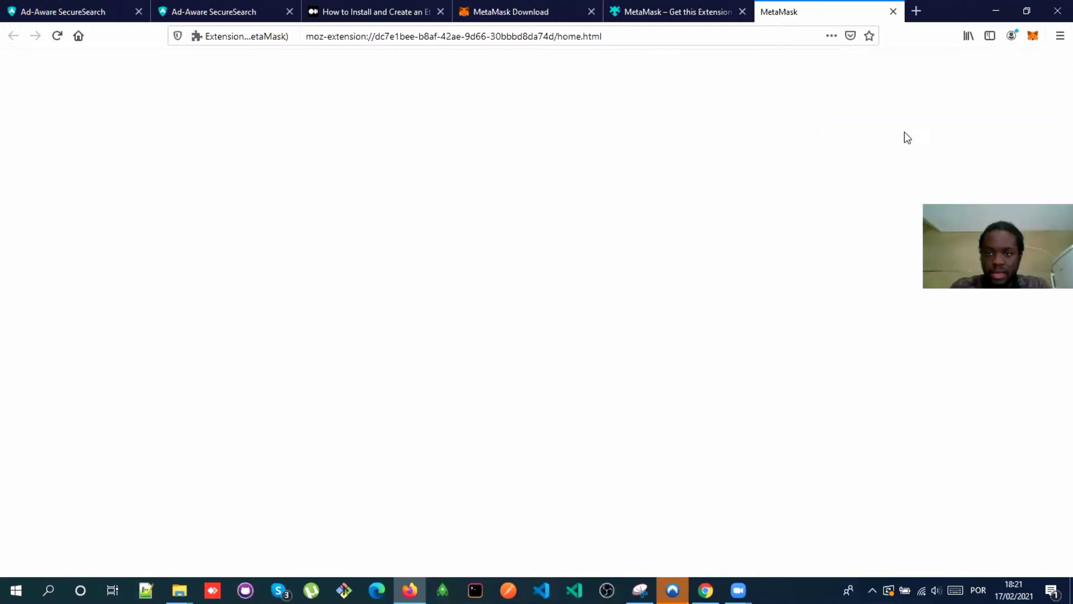
- Open the MetaMask extension and start its setup, choosing to create a new wallet and agreeing to share usage data
click(1032, 37)
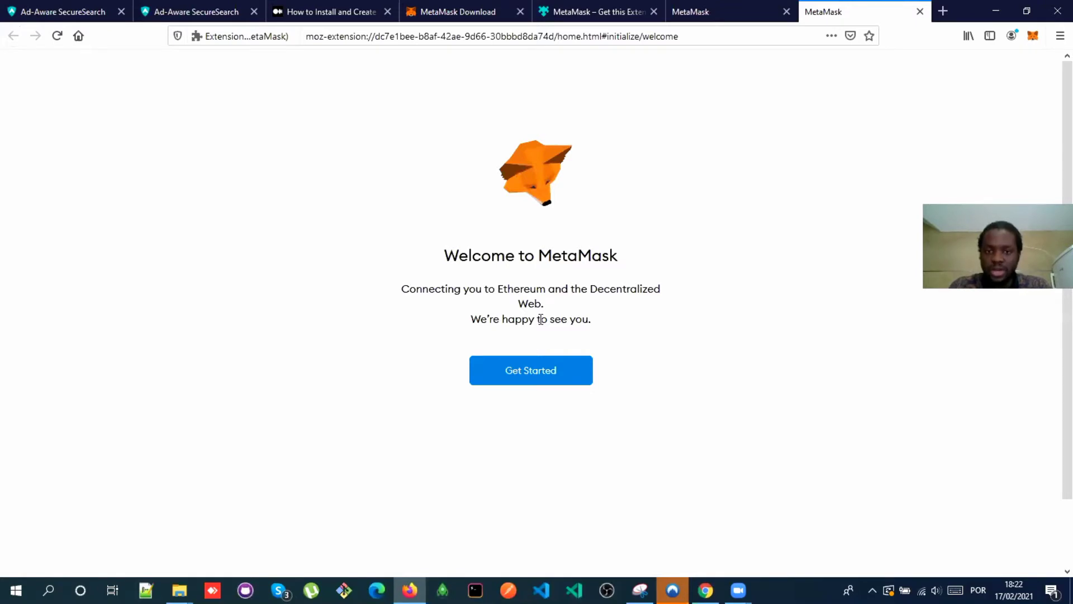
click(540, 376)
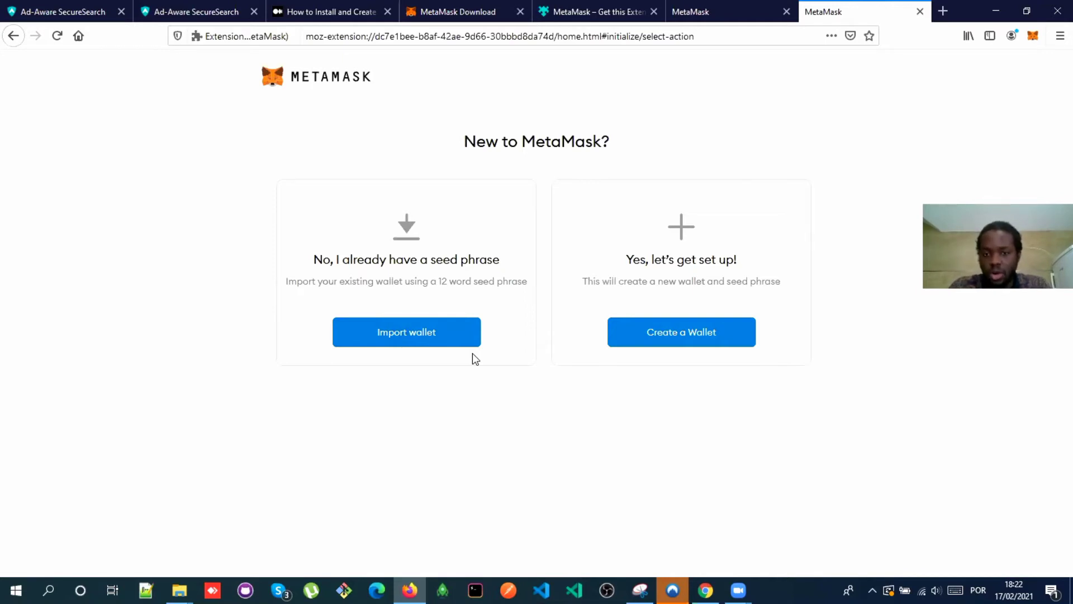
click(678, 347)
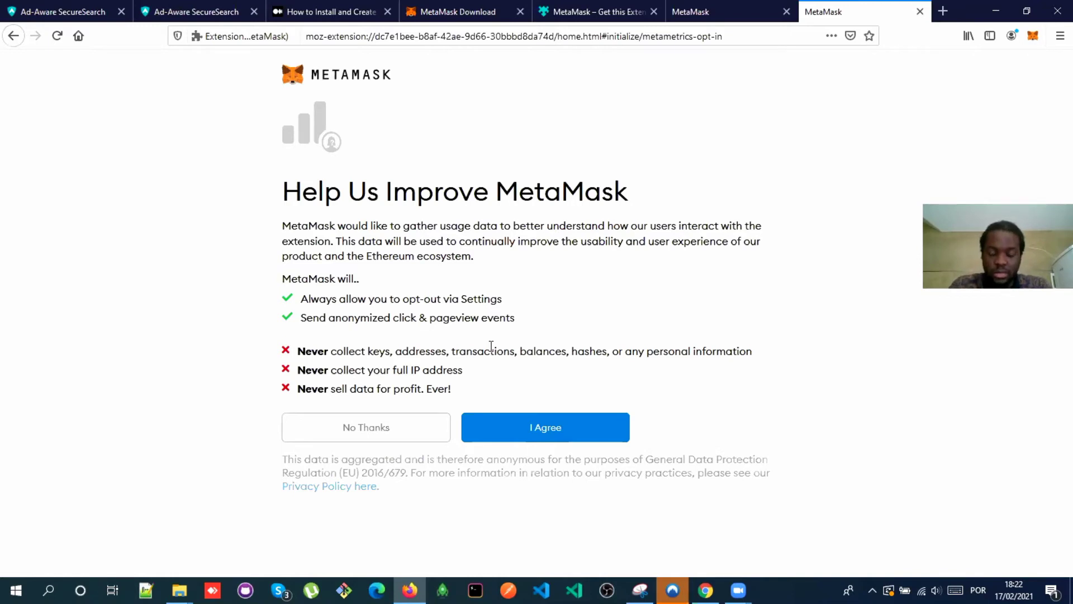
click(546, 429)
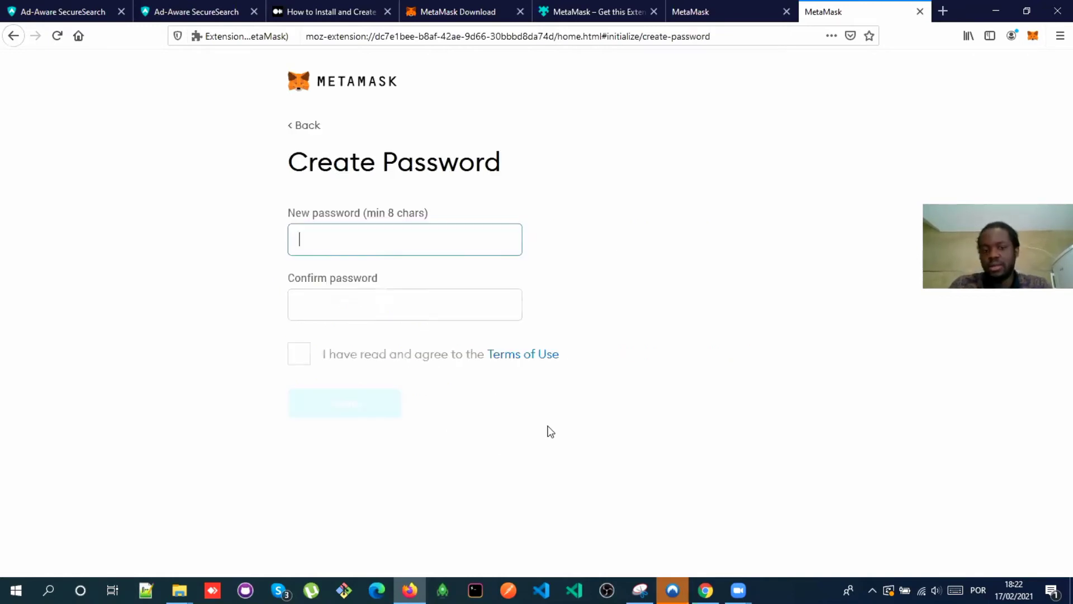
- Create the wallet password by entering and confirming it, accept the Terms of Use, and dismiss Firefox's offer to save the password
click(397, 238)
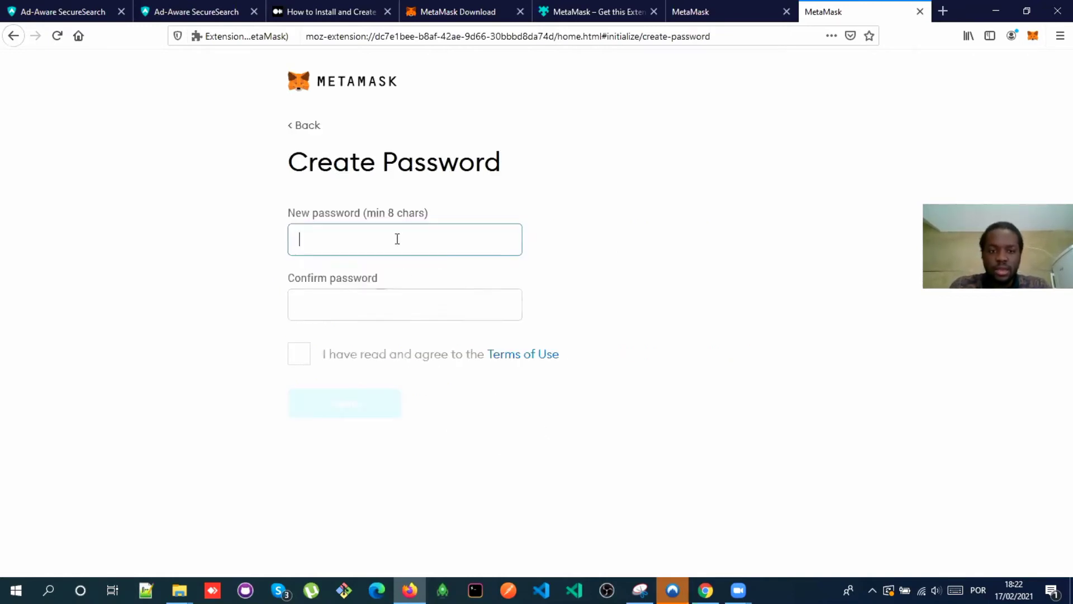
text(********)
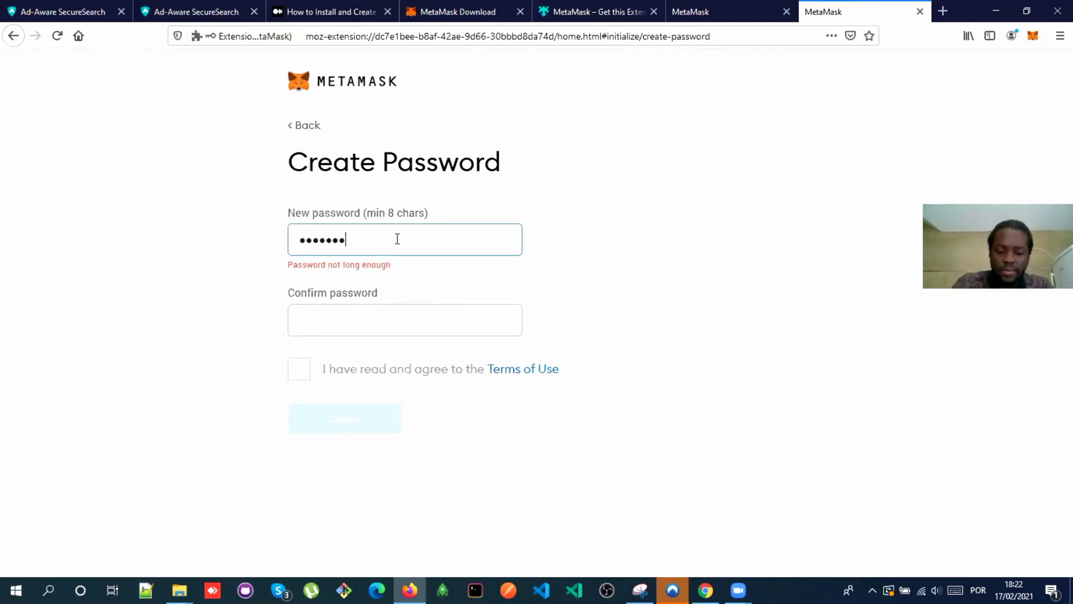
text(**)
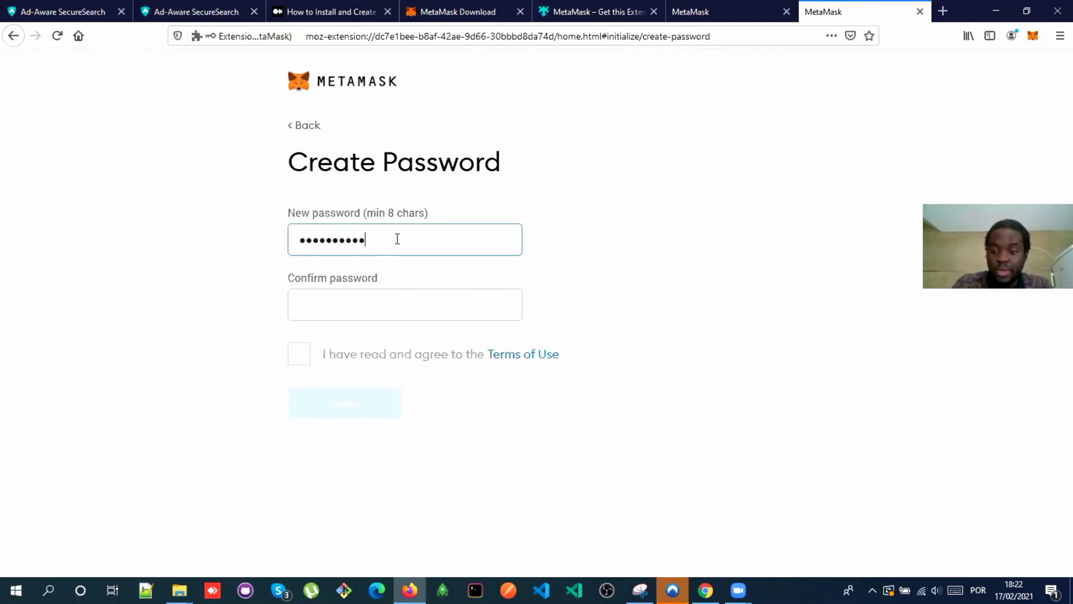
click(381, 304)
text(*********)
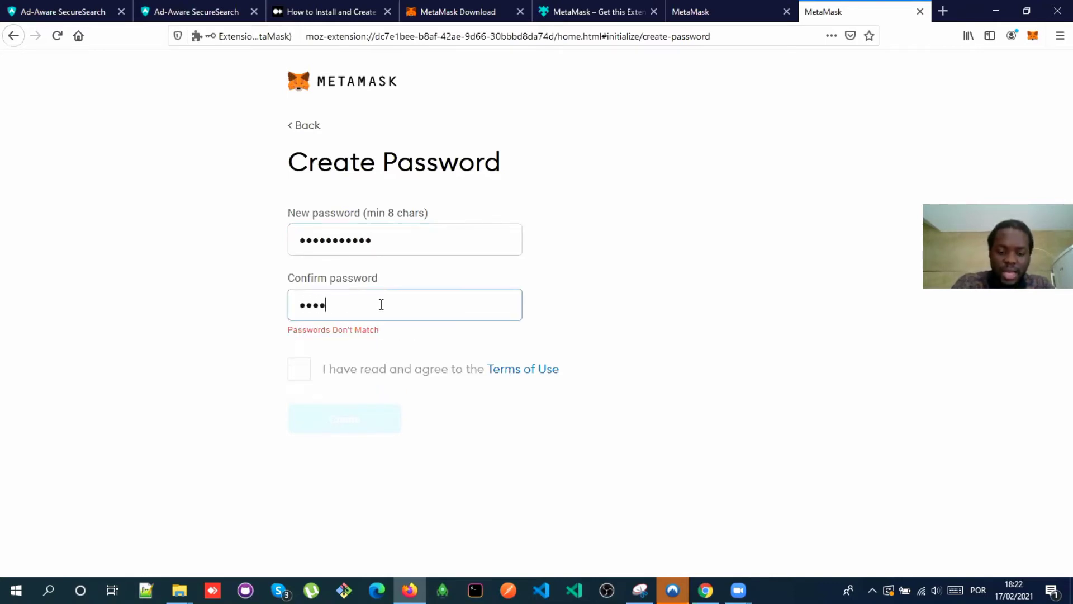
text(**)
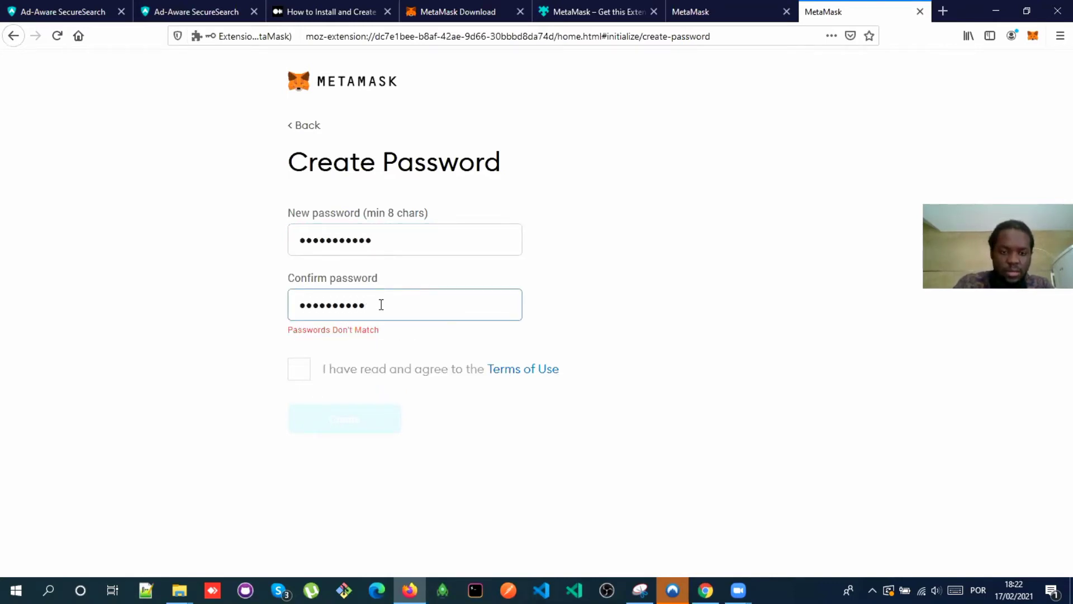
text(*)
click(299, 354)
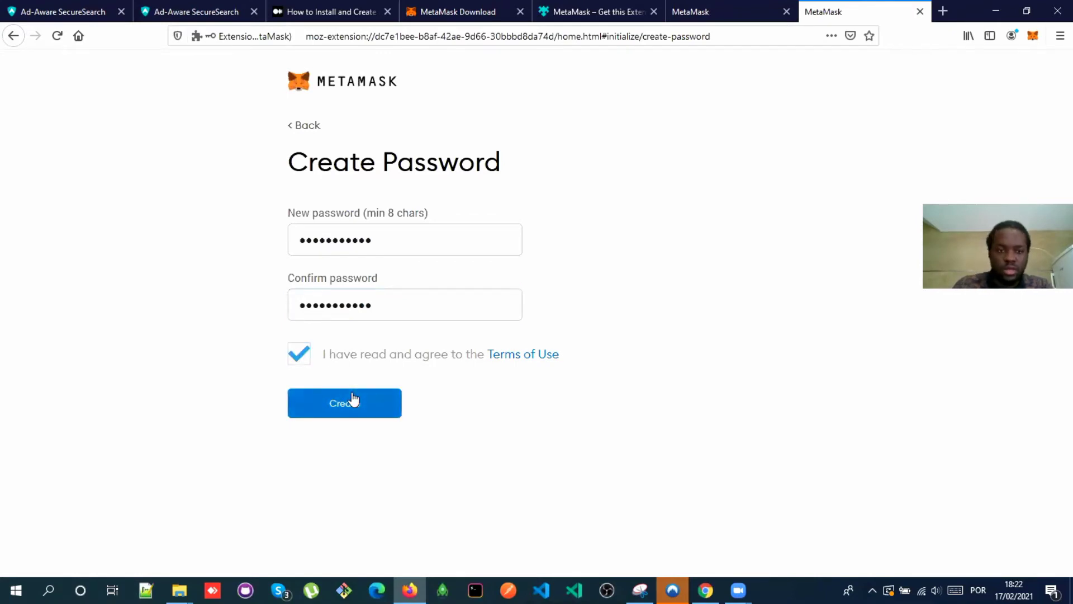
click(357, 401)
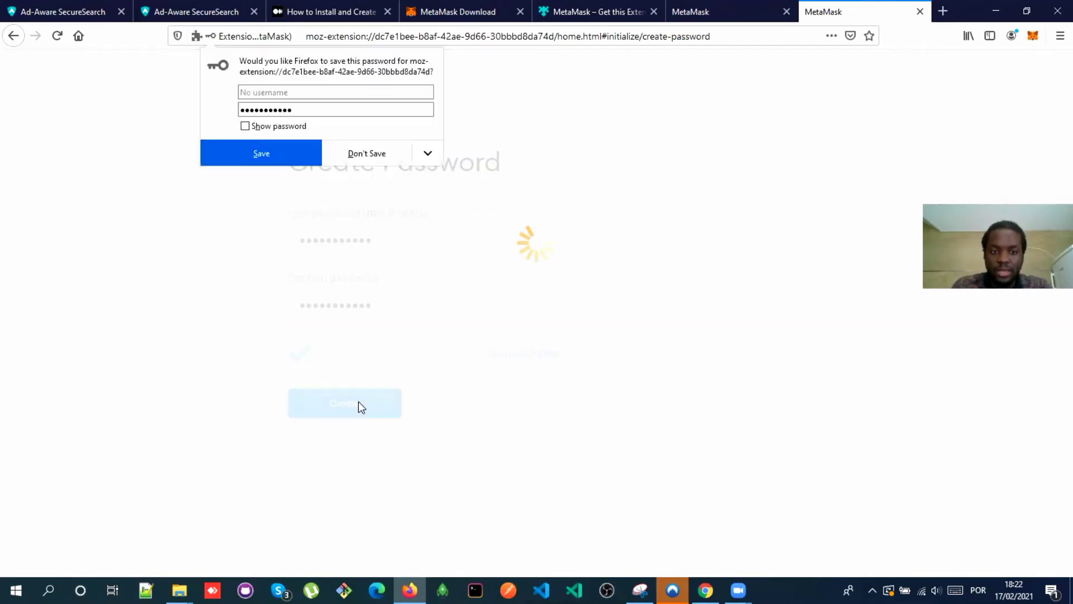
click(515, 154)
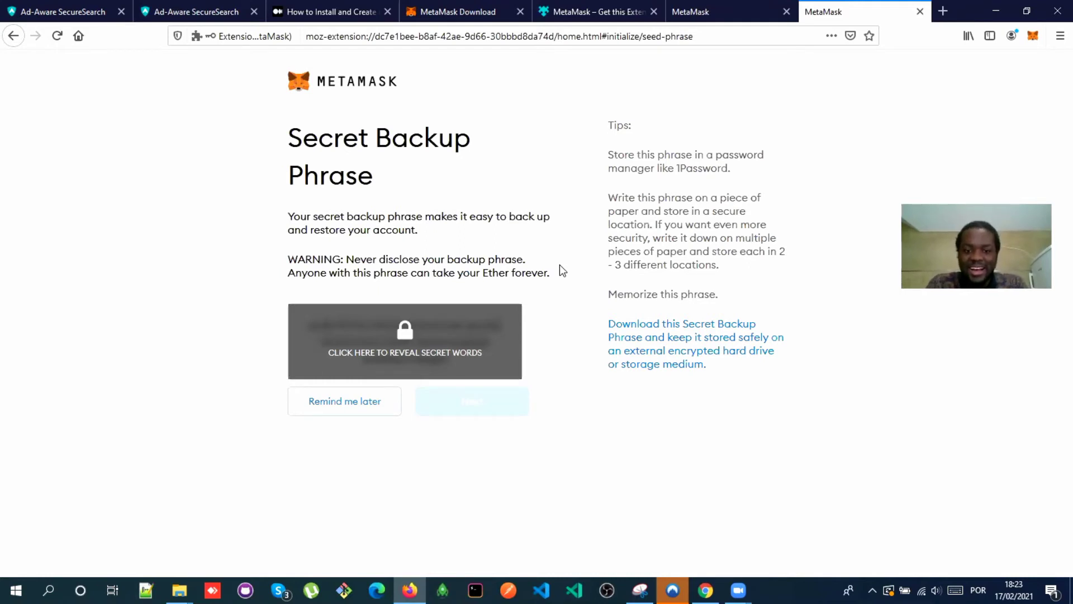
- Reveal the wallet's secret backup phrase and confirm it by selecting its words in the correct order
click(408, 335)
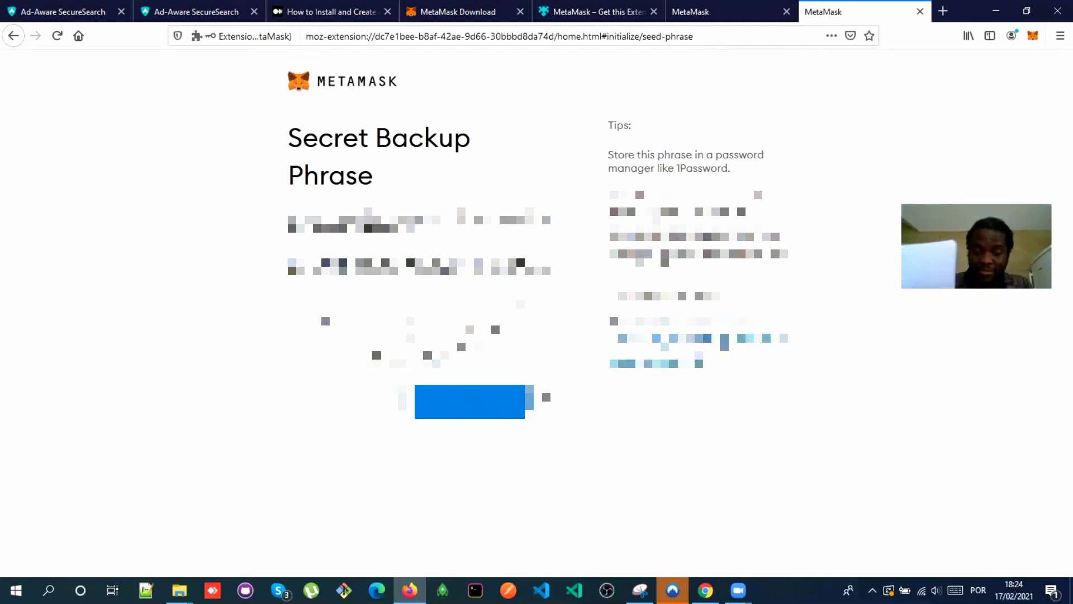
click(481, 402)
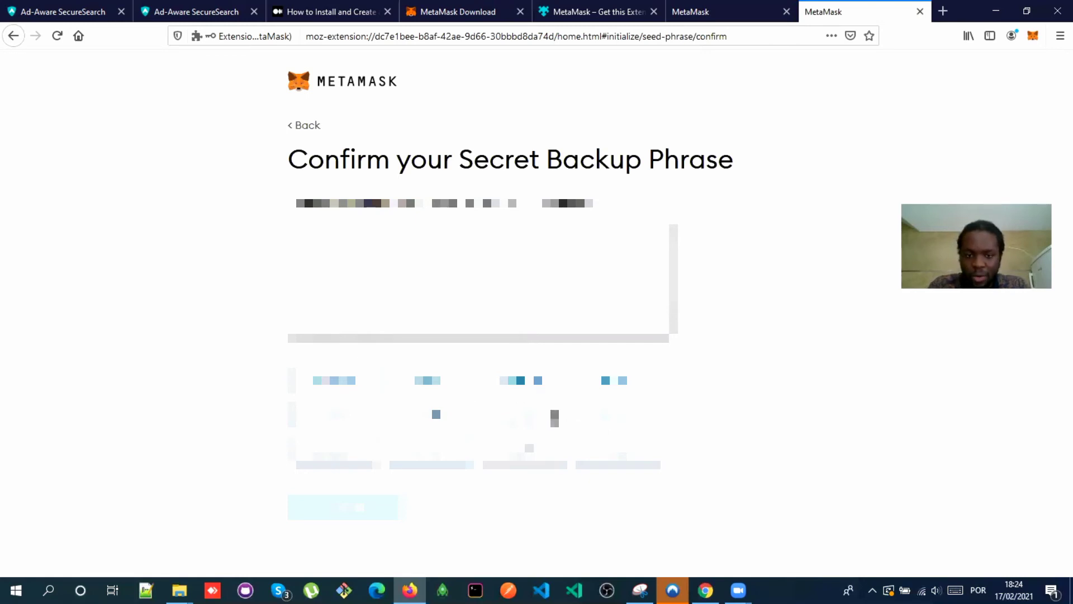
click(536, 418)
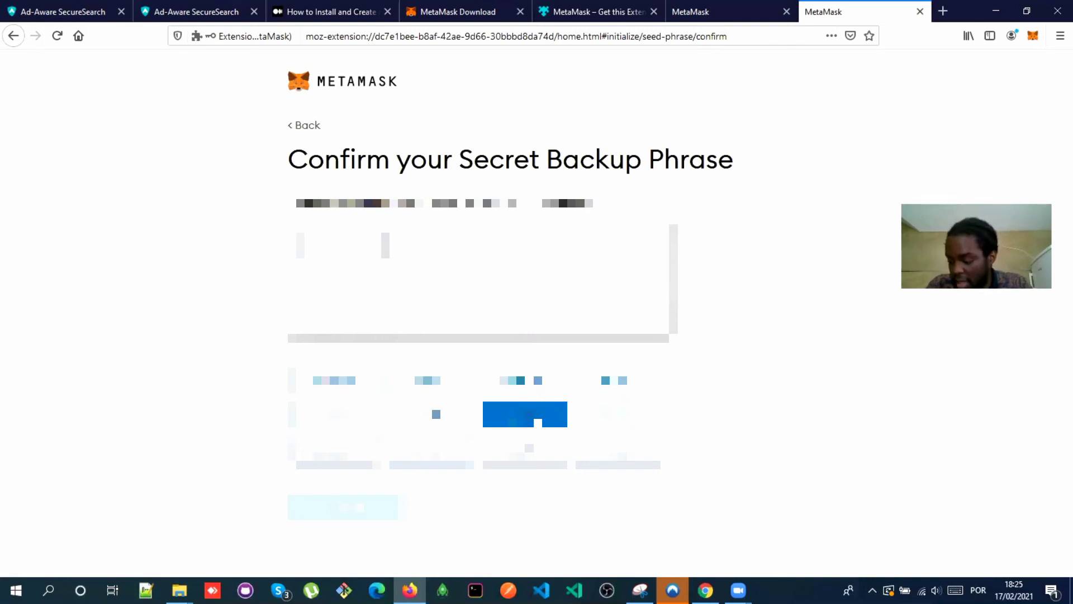
click(611, 386)
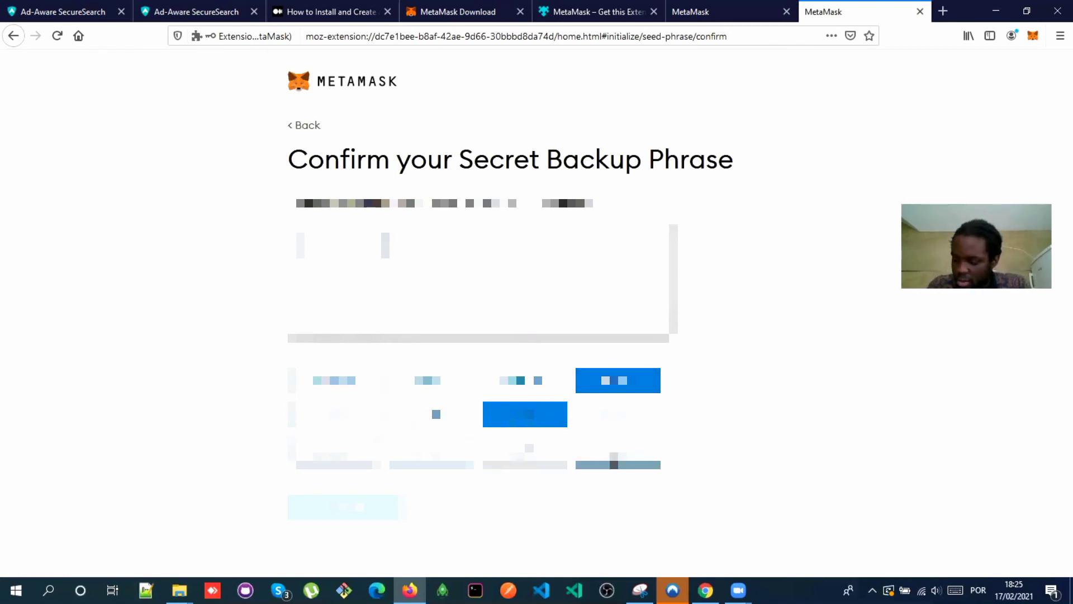
click(614, 460)
click(342, 456)
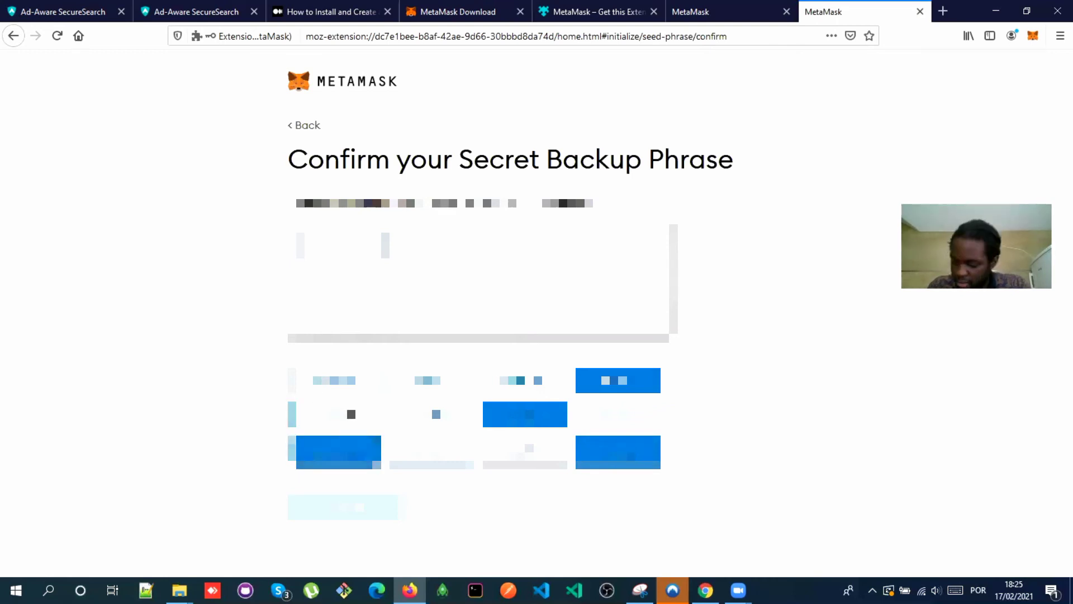
click(335, 414)
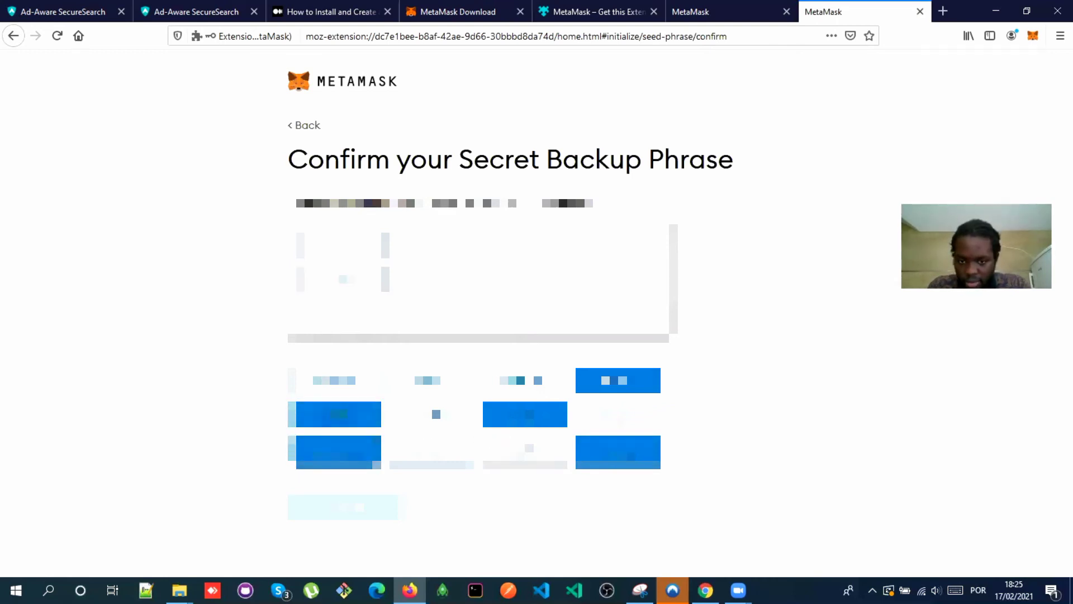
click(621, 414)
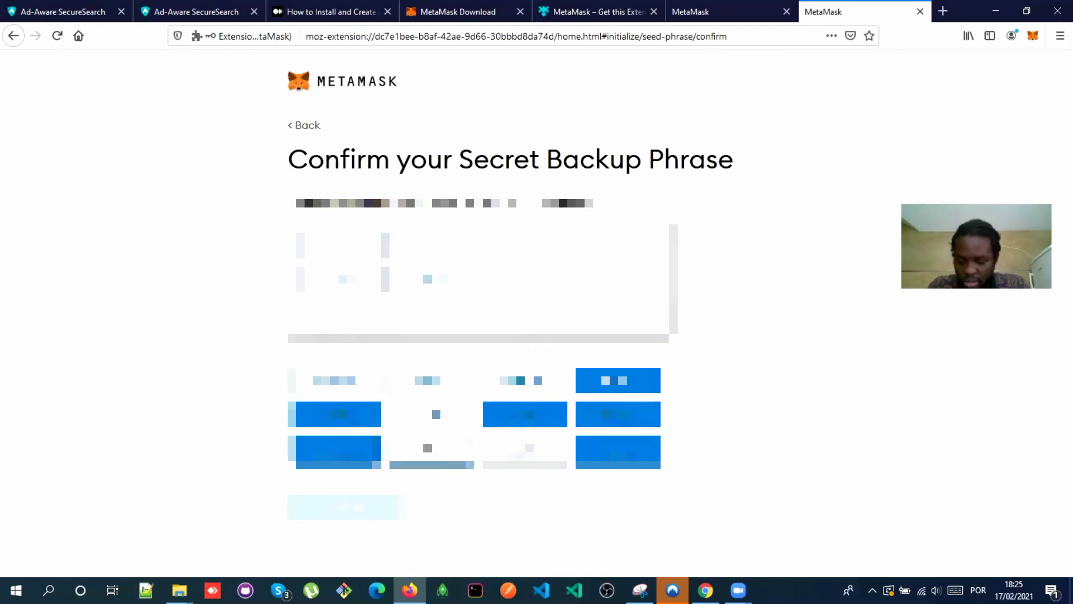
click(428, 457)
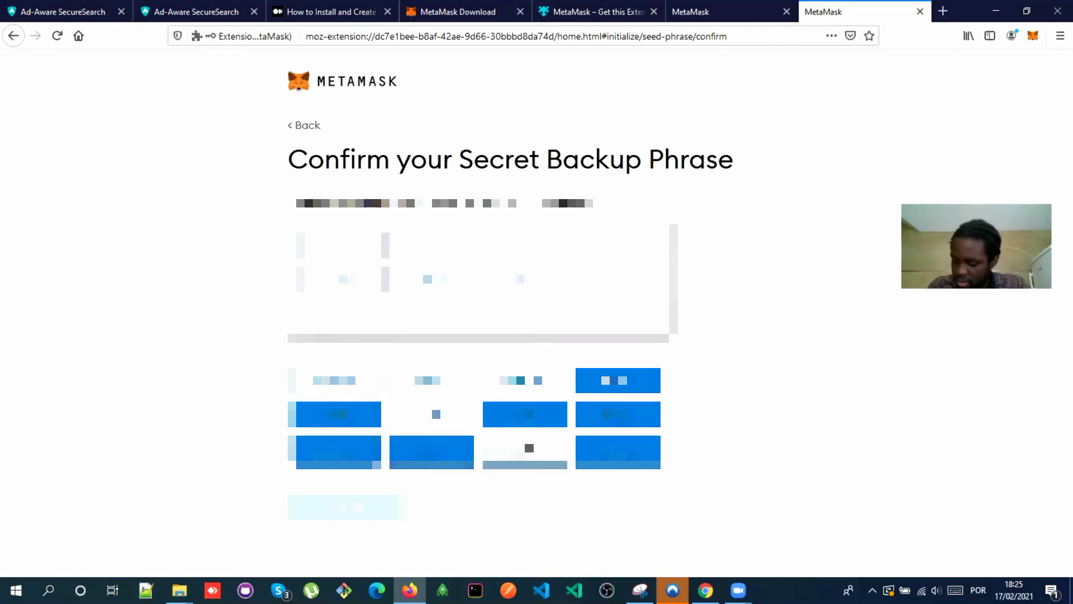
click(530, 454)
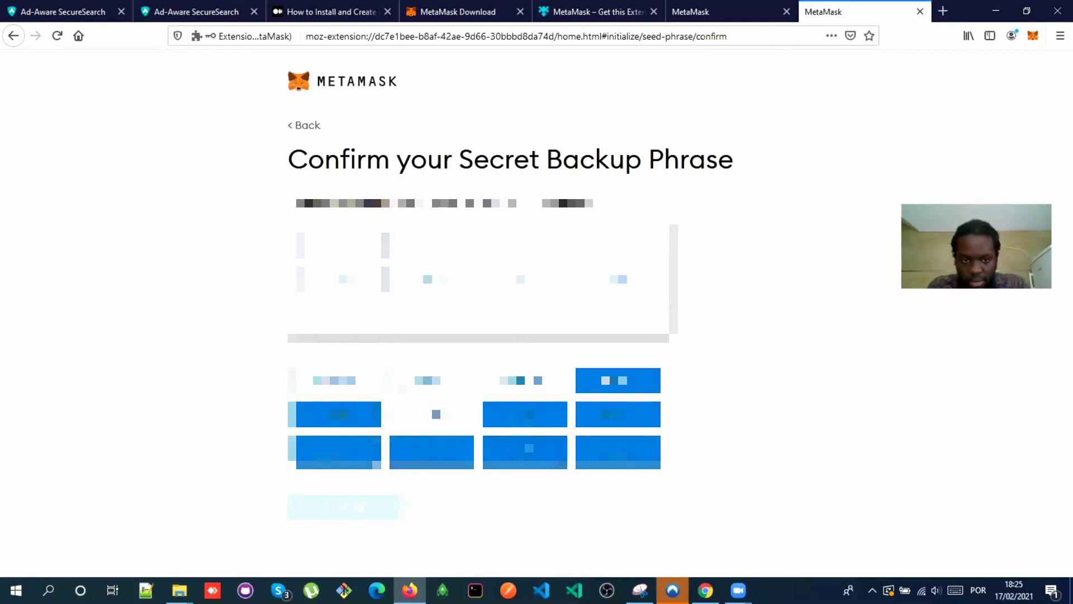
click(409, 388)
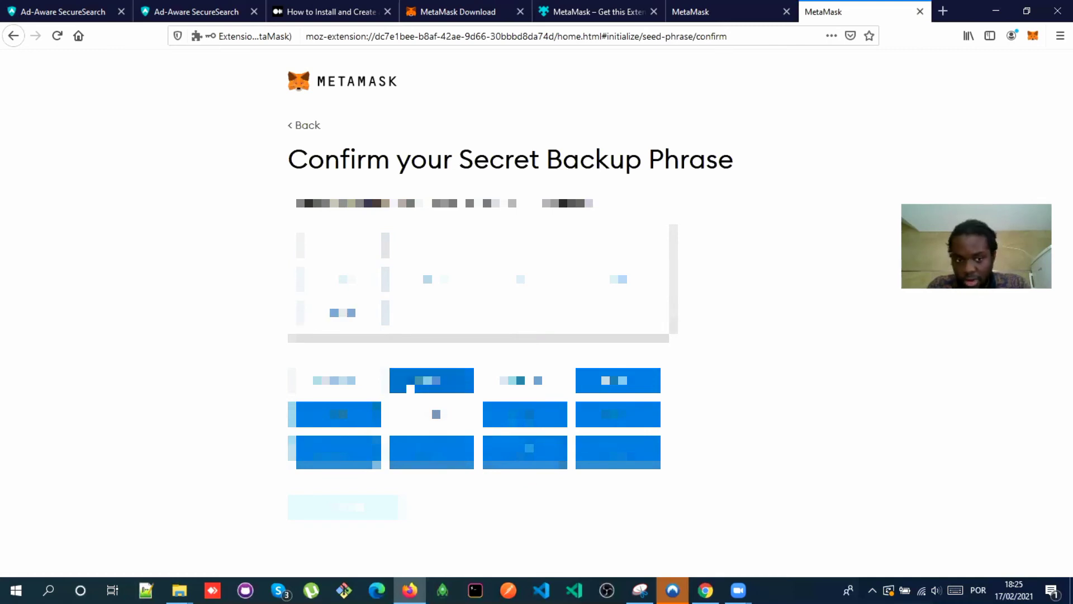
click(495, 391)
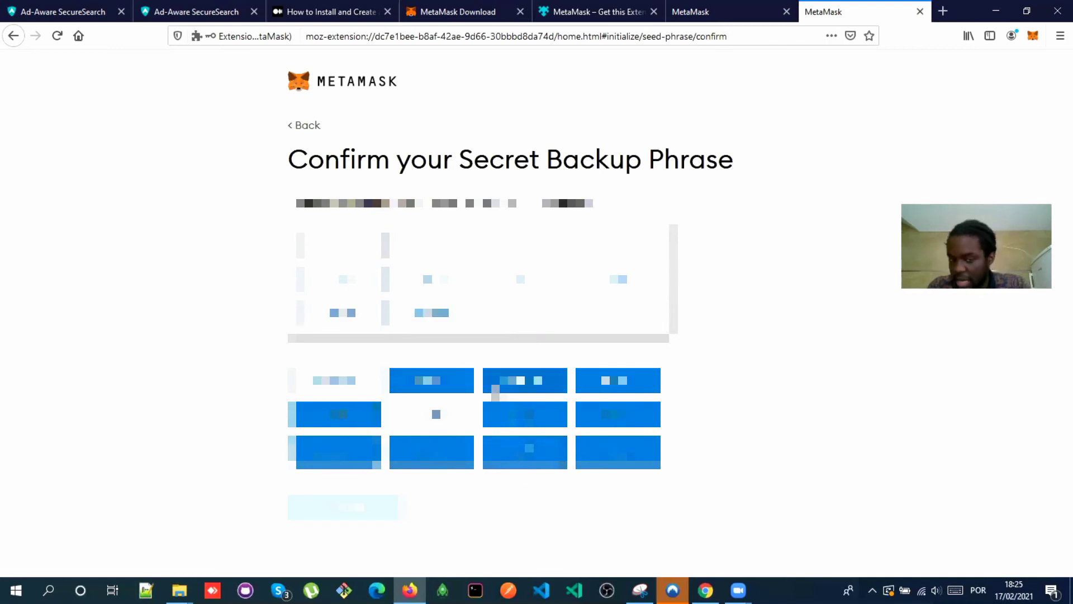
click(338, 385)
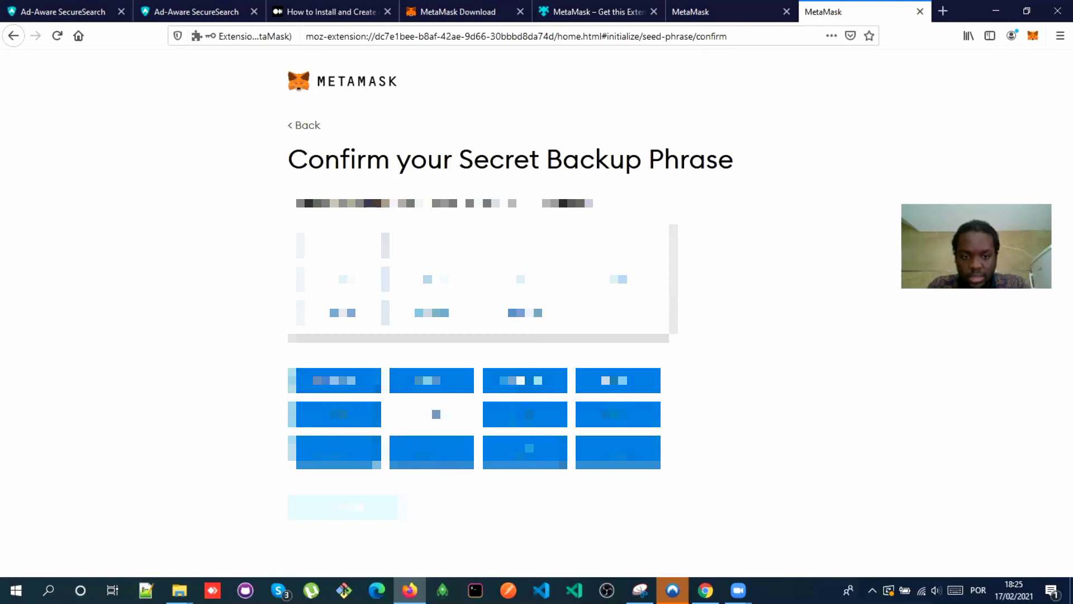
click(436, 413)
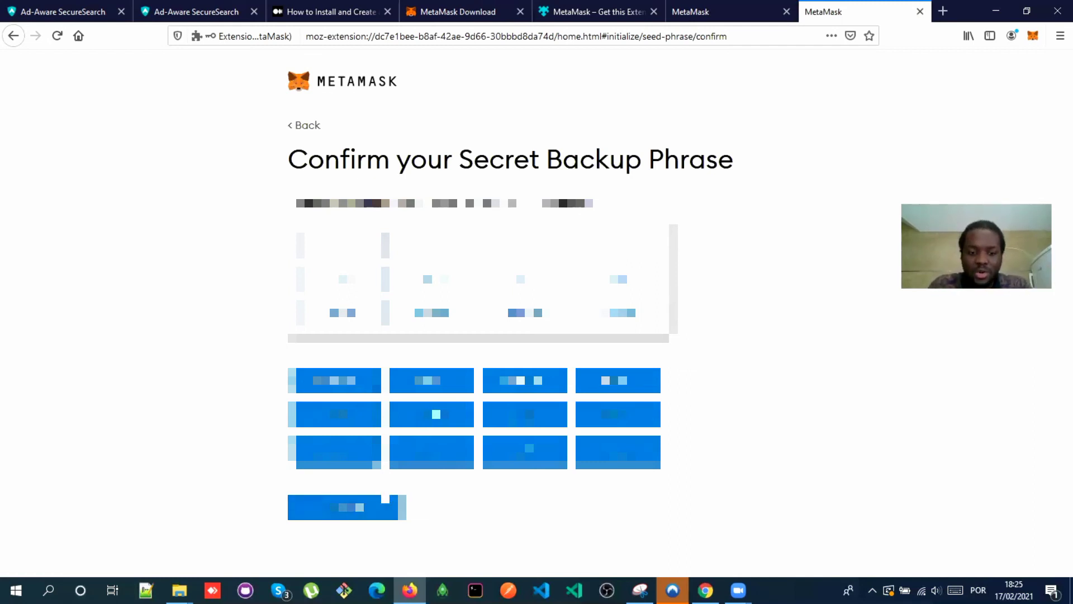
click(358, 506)
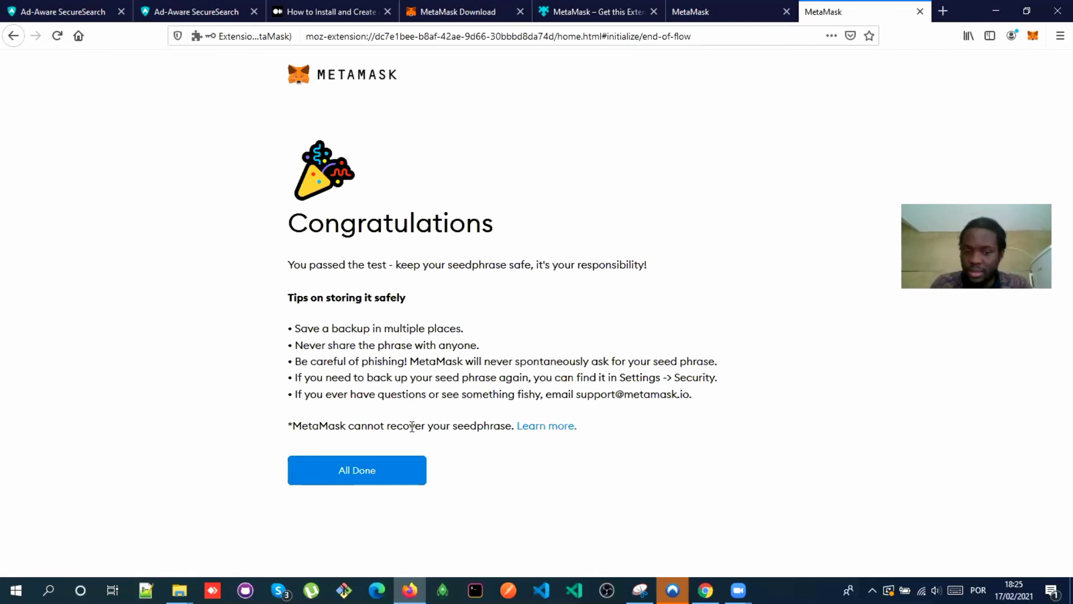
- Finish the wallet setup and dismiss the token swapping announcement to show the Account 1 overview
click(376, 474)
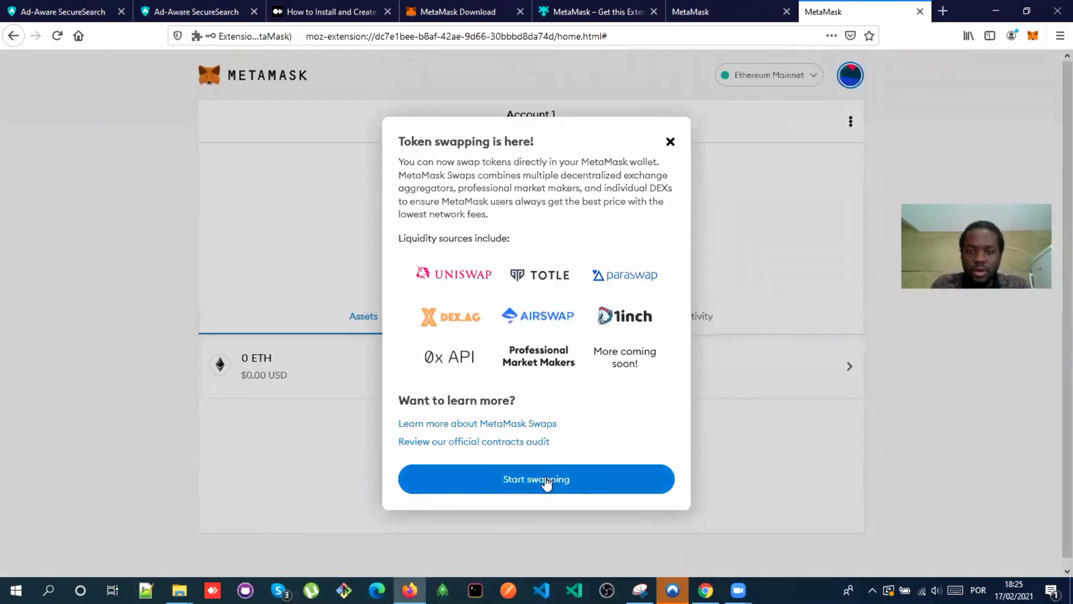
click(670, 142)
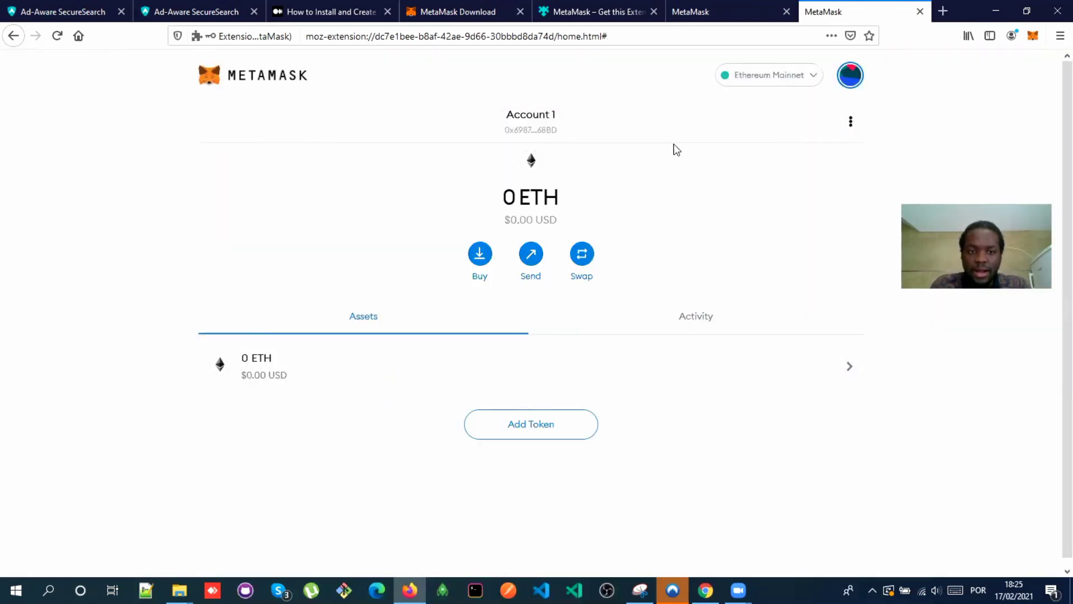
mouse_move(551, 198)
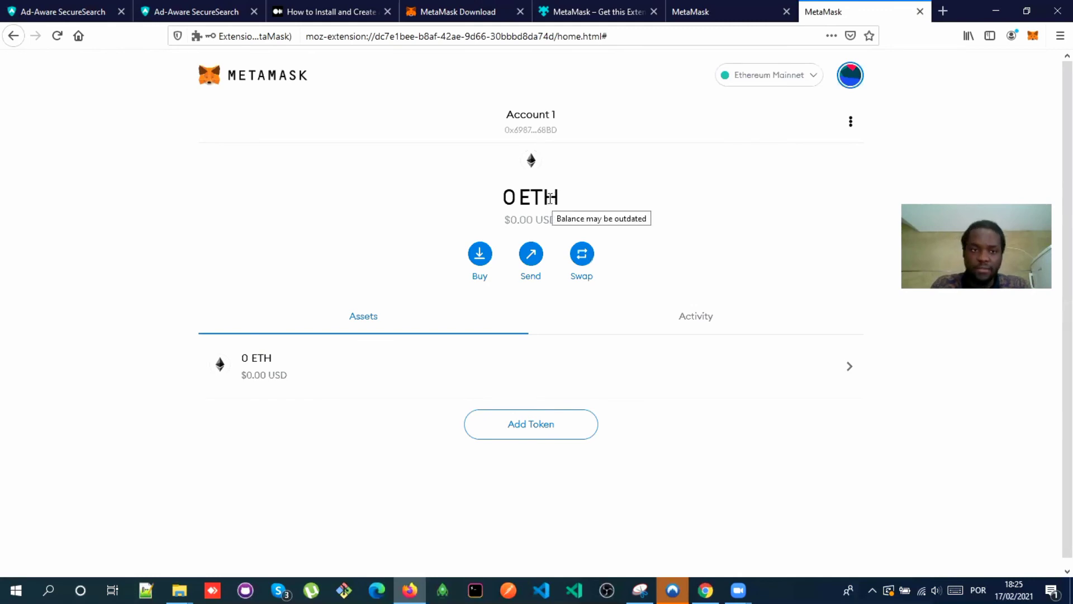